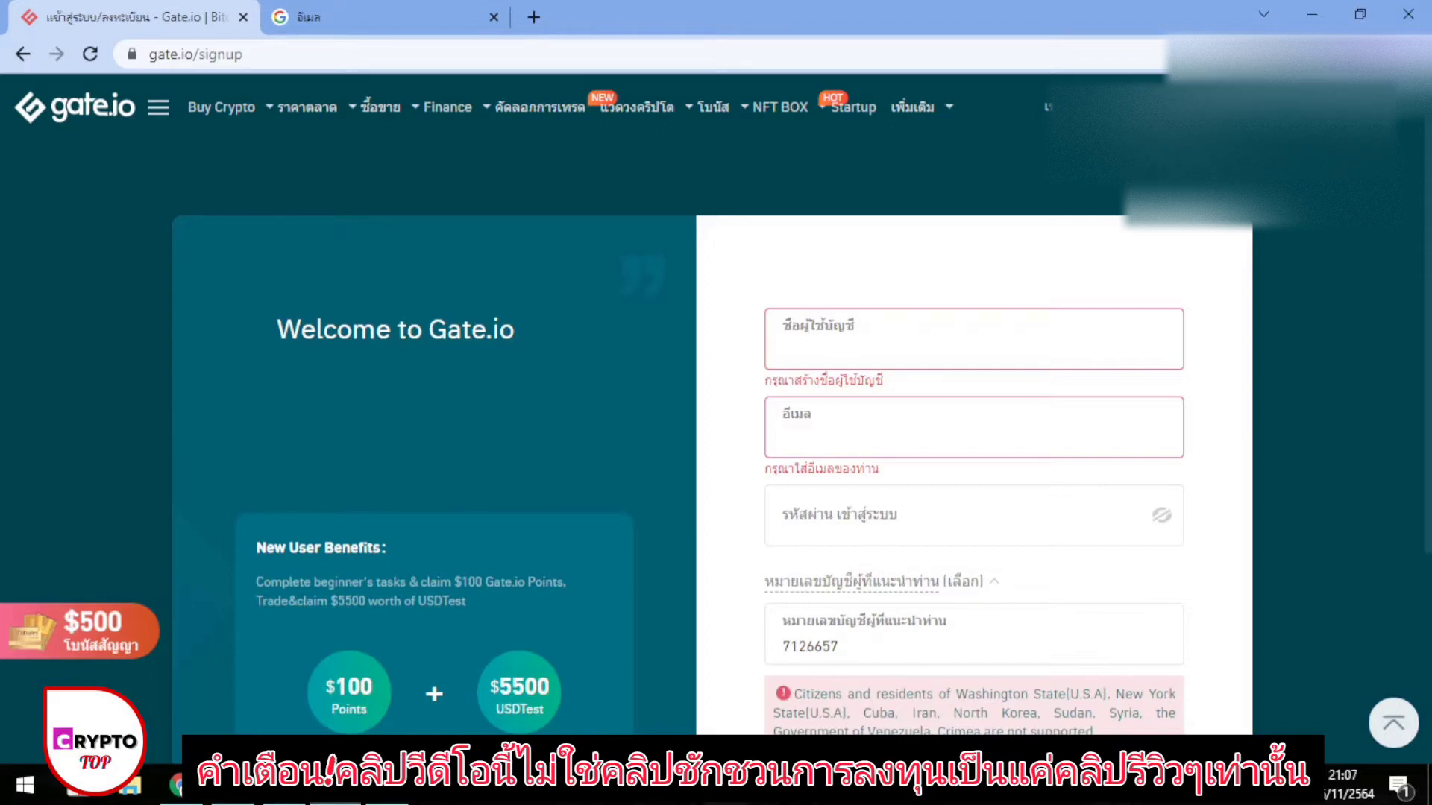
- Bring up the signed-in Gate.io referral page, offering up to 40% commission, in the other window
mouse_move(336, 787)
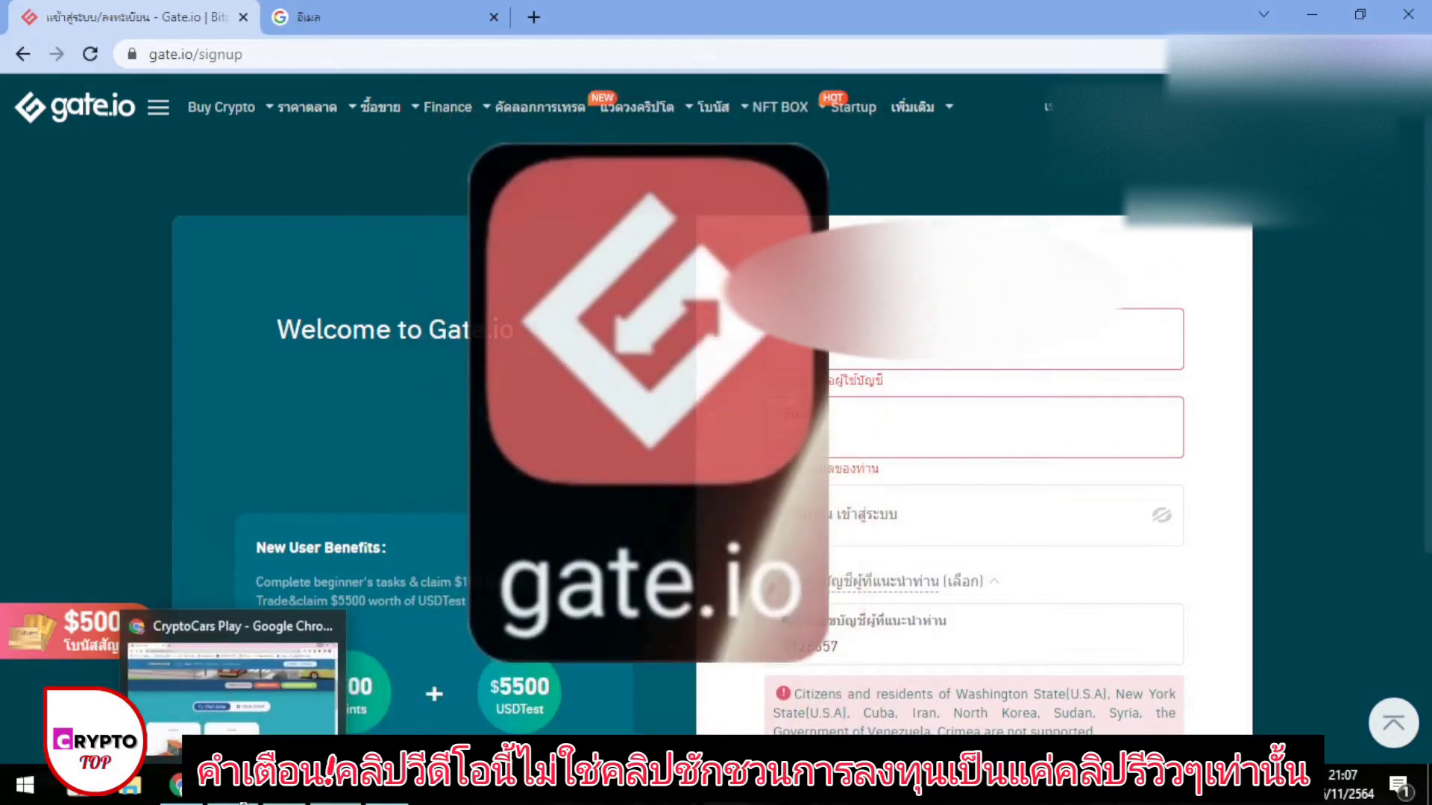
click(231, 686)
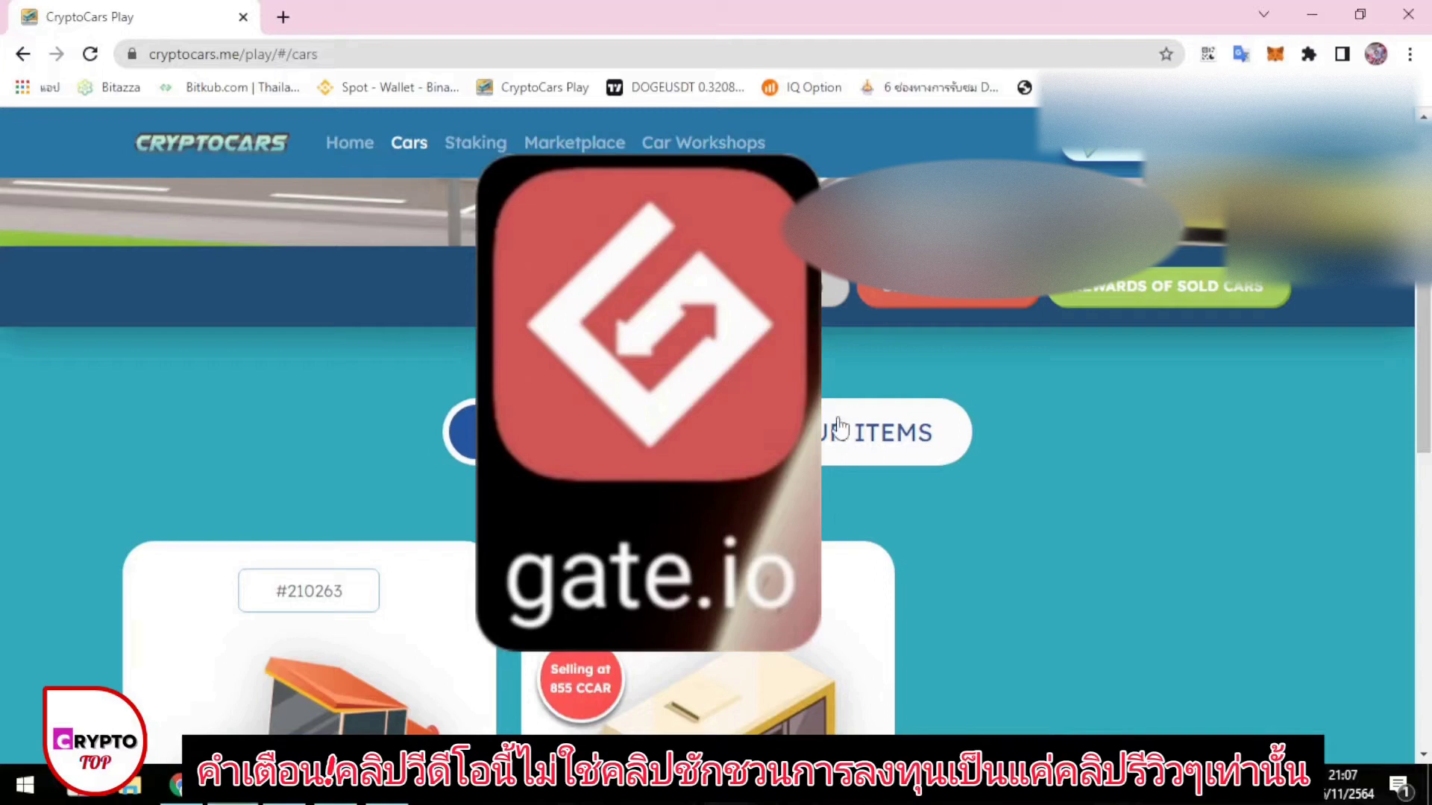
key(alt+Tab)
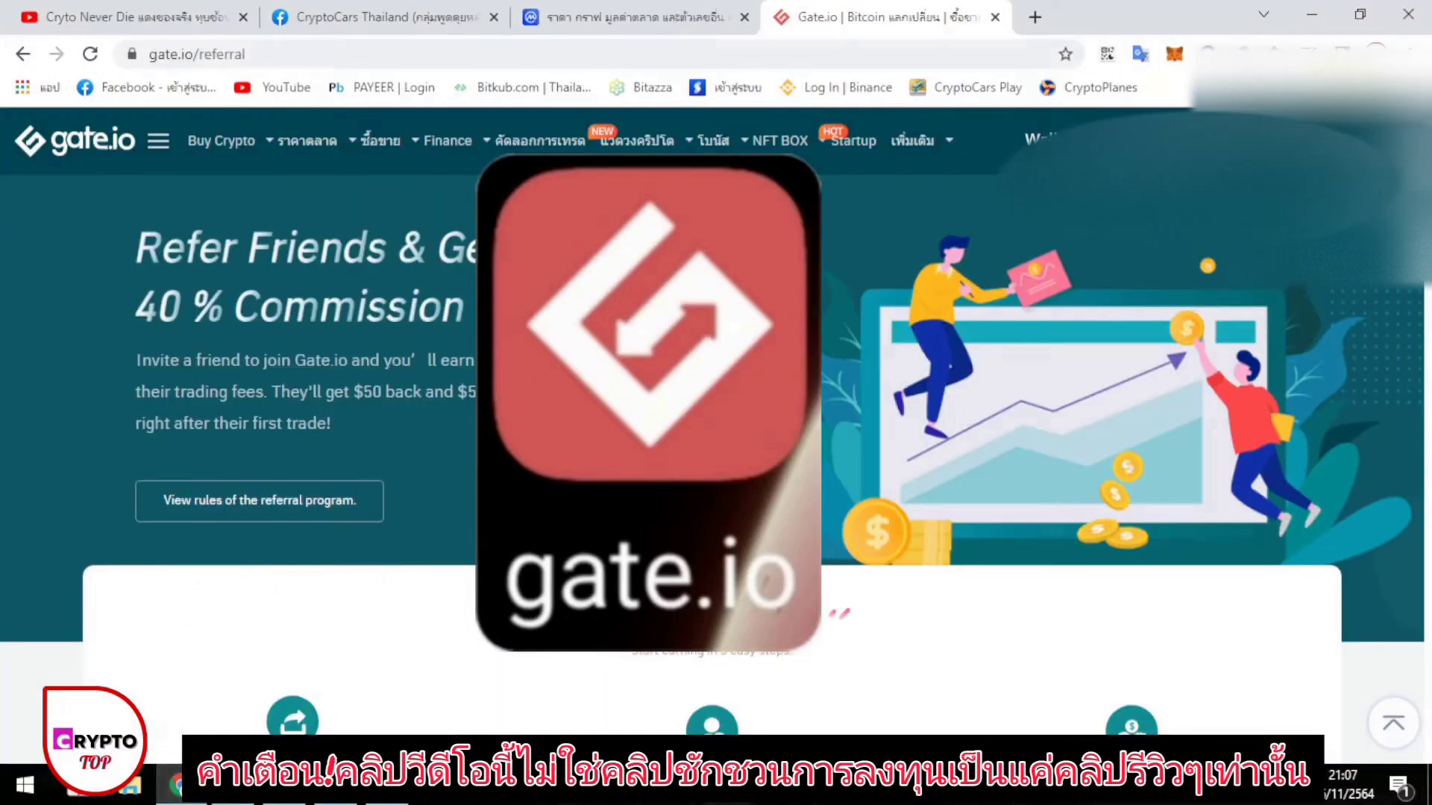
scroll(739, 270, down, 1)
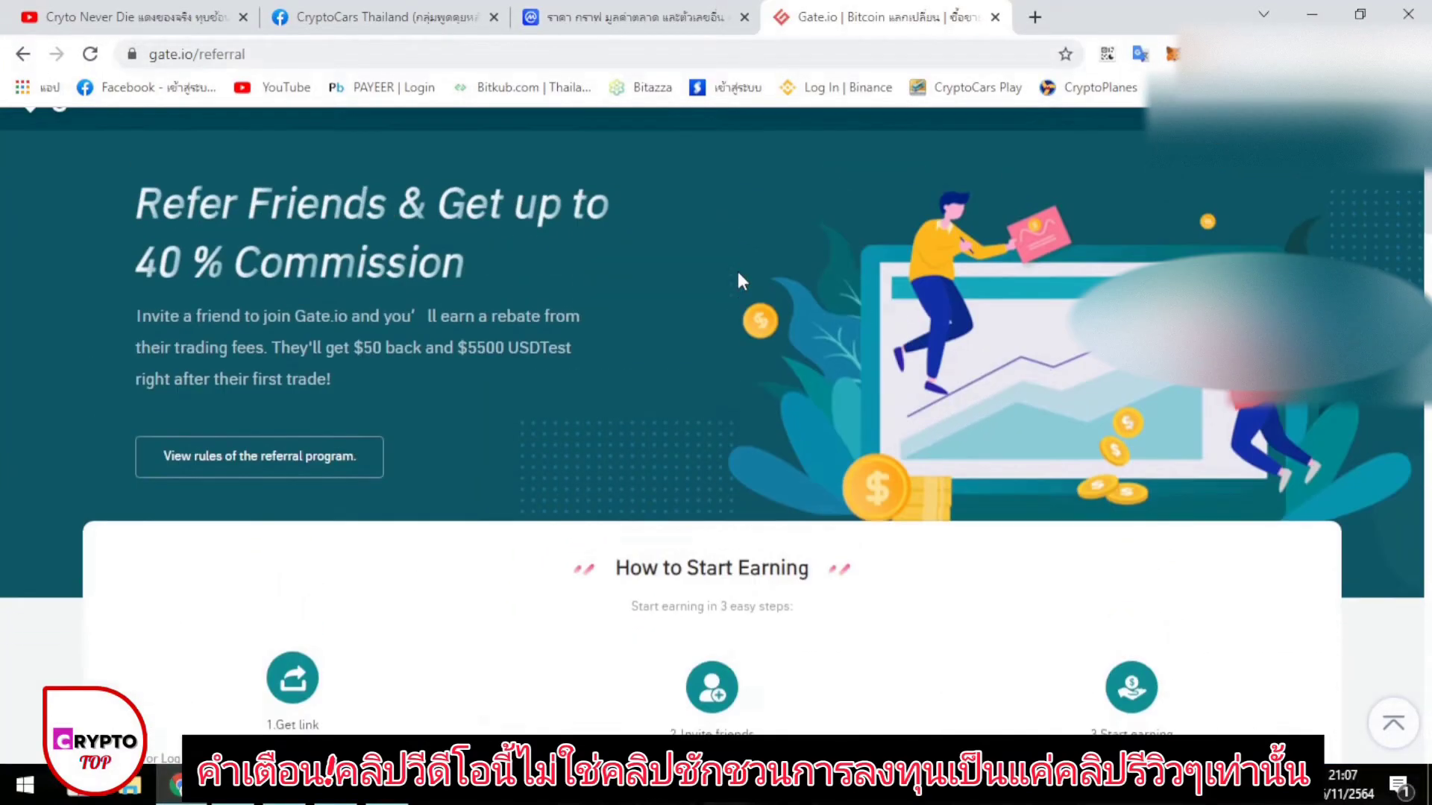
scroll(738, 273, up, 1)
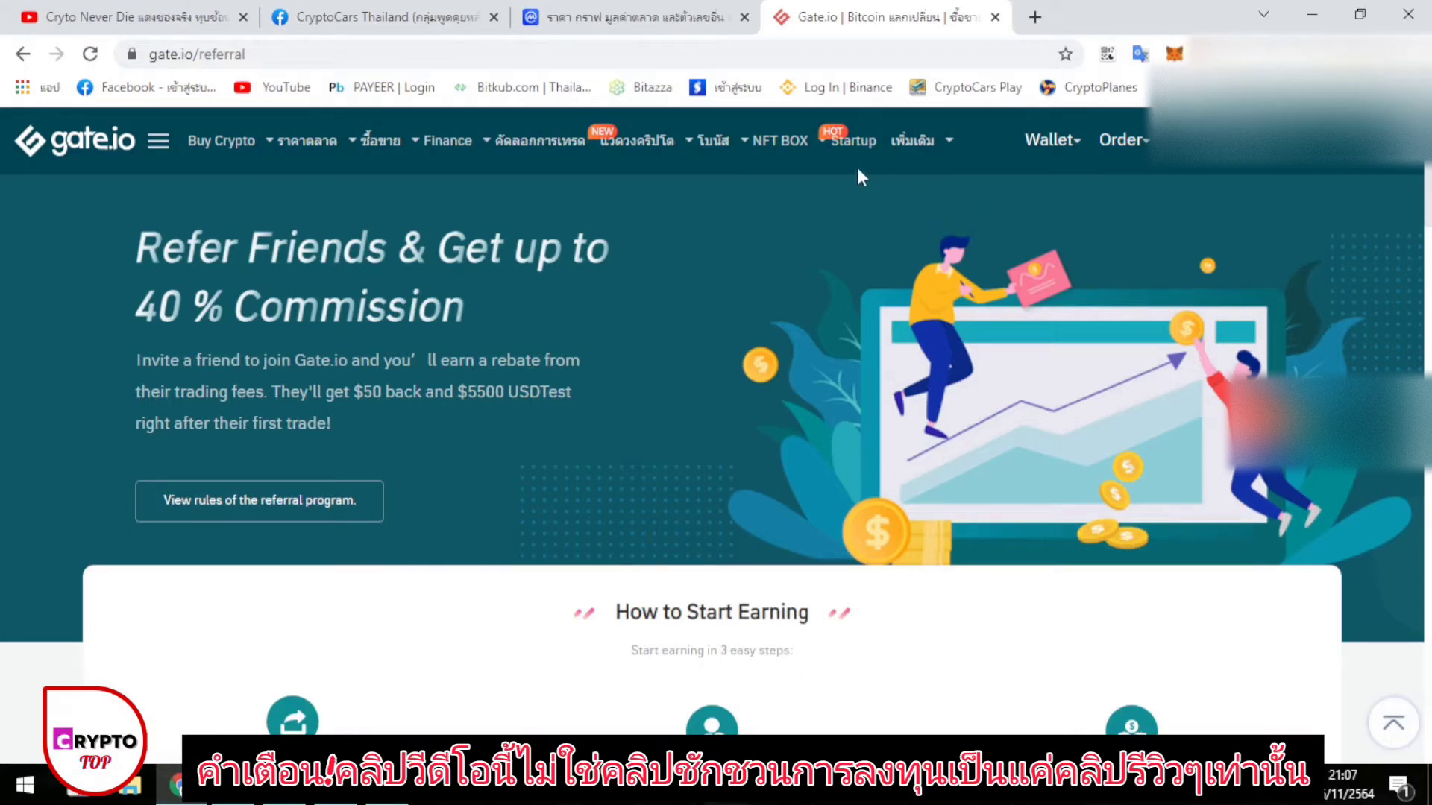
- Open Wallet > Funds Overview (125.94 USD total), then the spot account holding 125.93 USD
mouse_move(1051, 139)
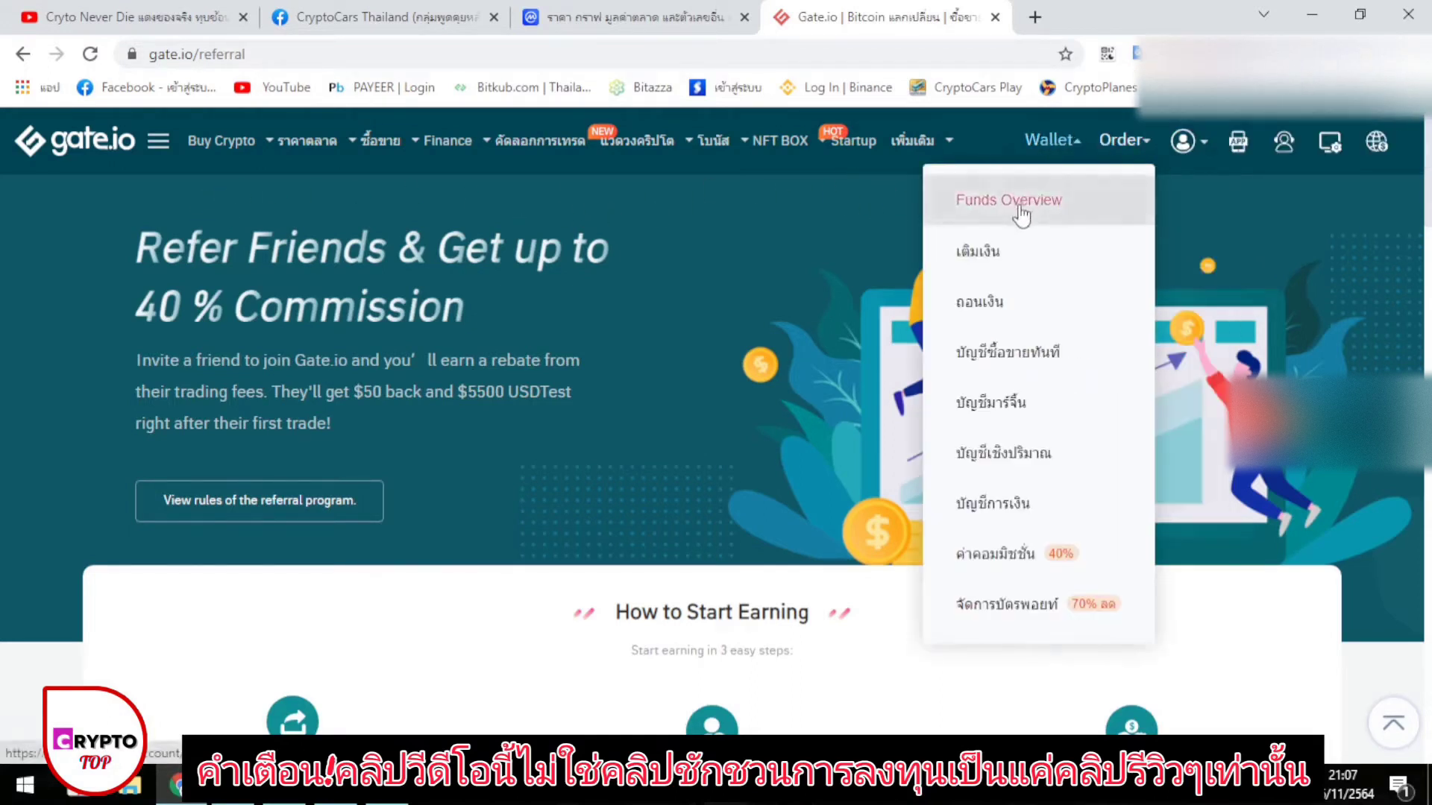
click(1036, 198)
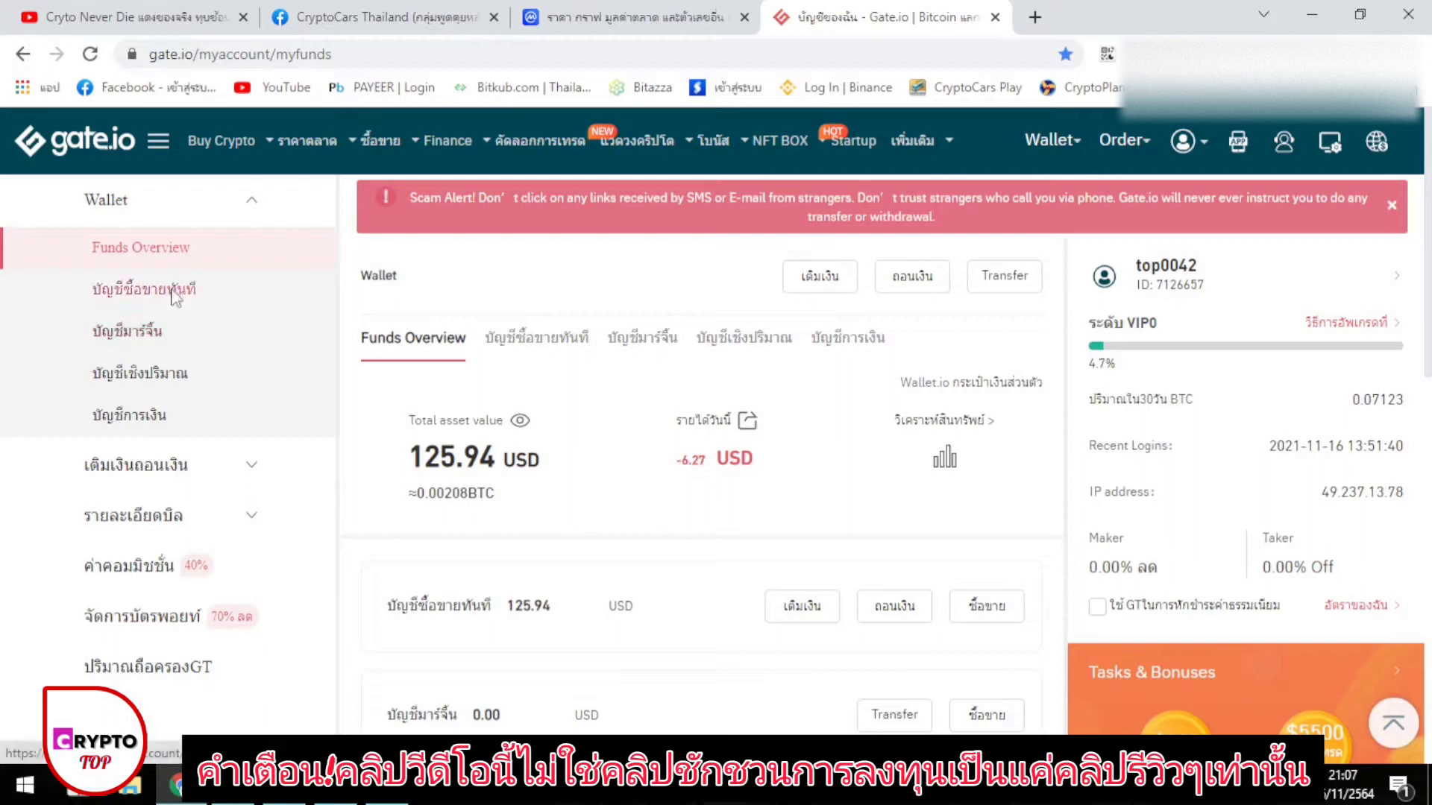
click(175, 296)
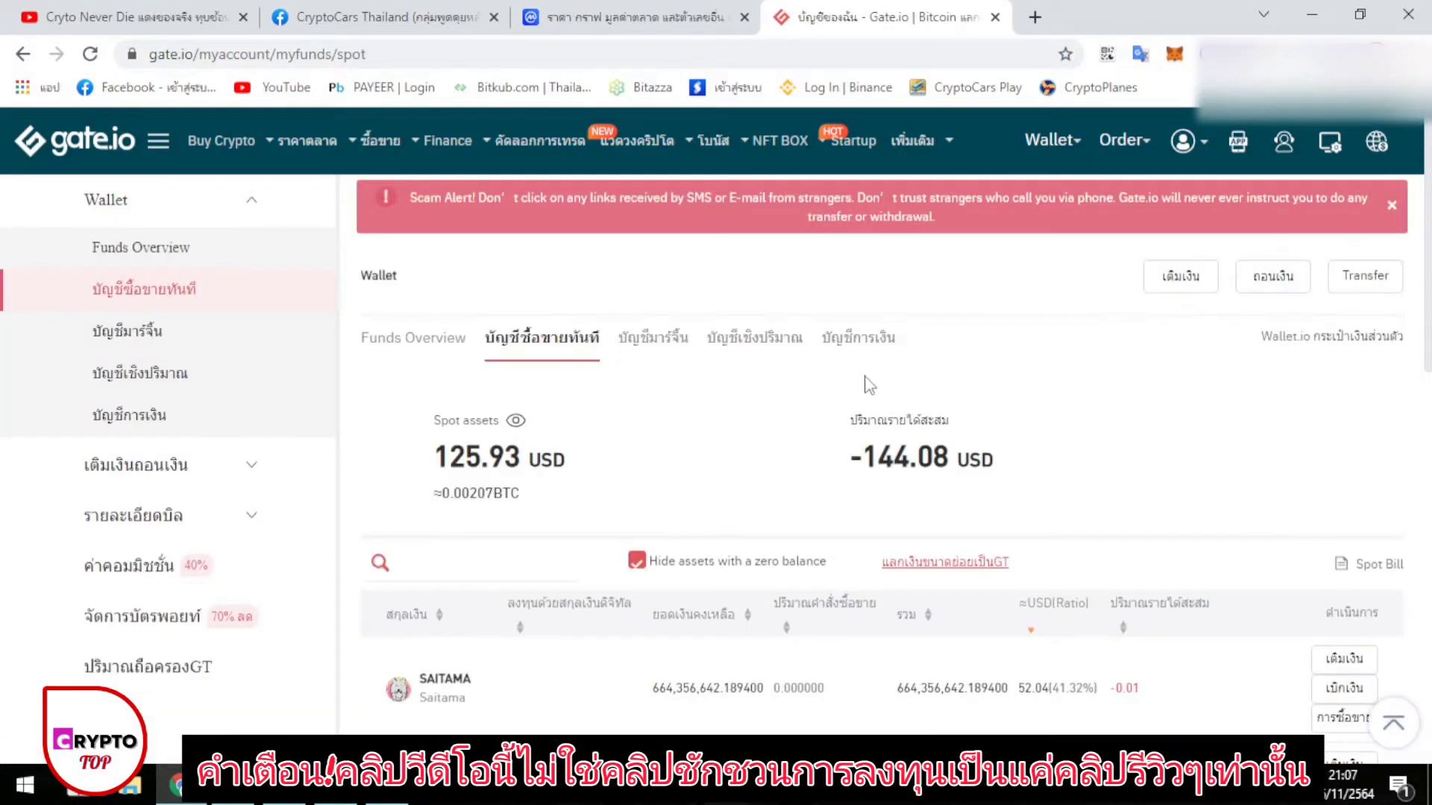
- Scroll through the spot holdings (SAITAMA, ELON, FLOKI, BABYDOGE, GT) before returning to signup
scroll(861, 343, down, 4)
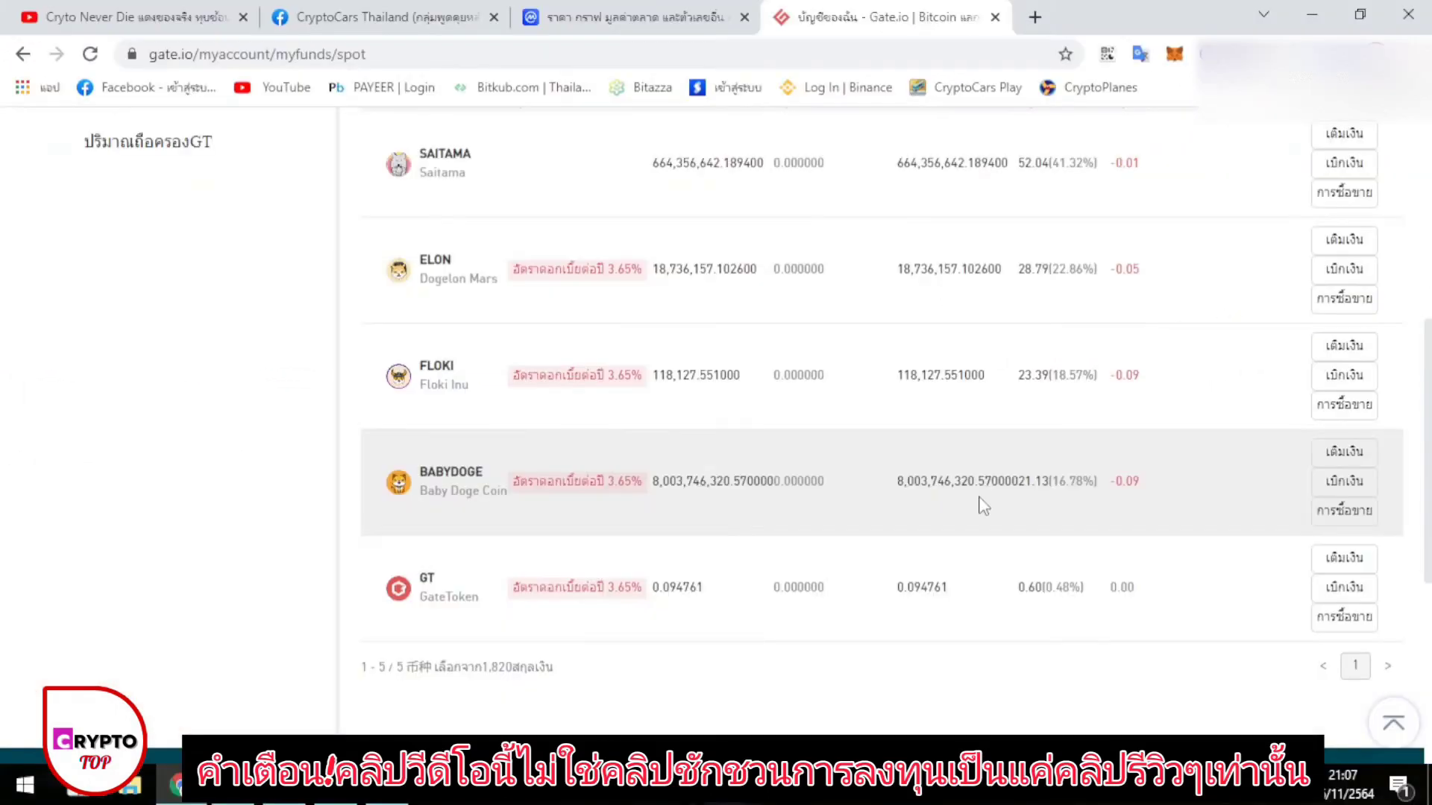
scroll(971, 495, up, 2)
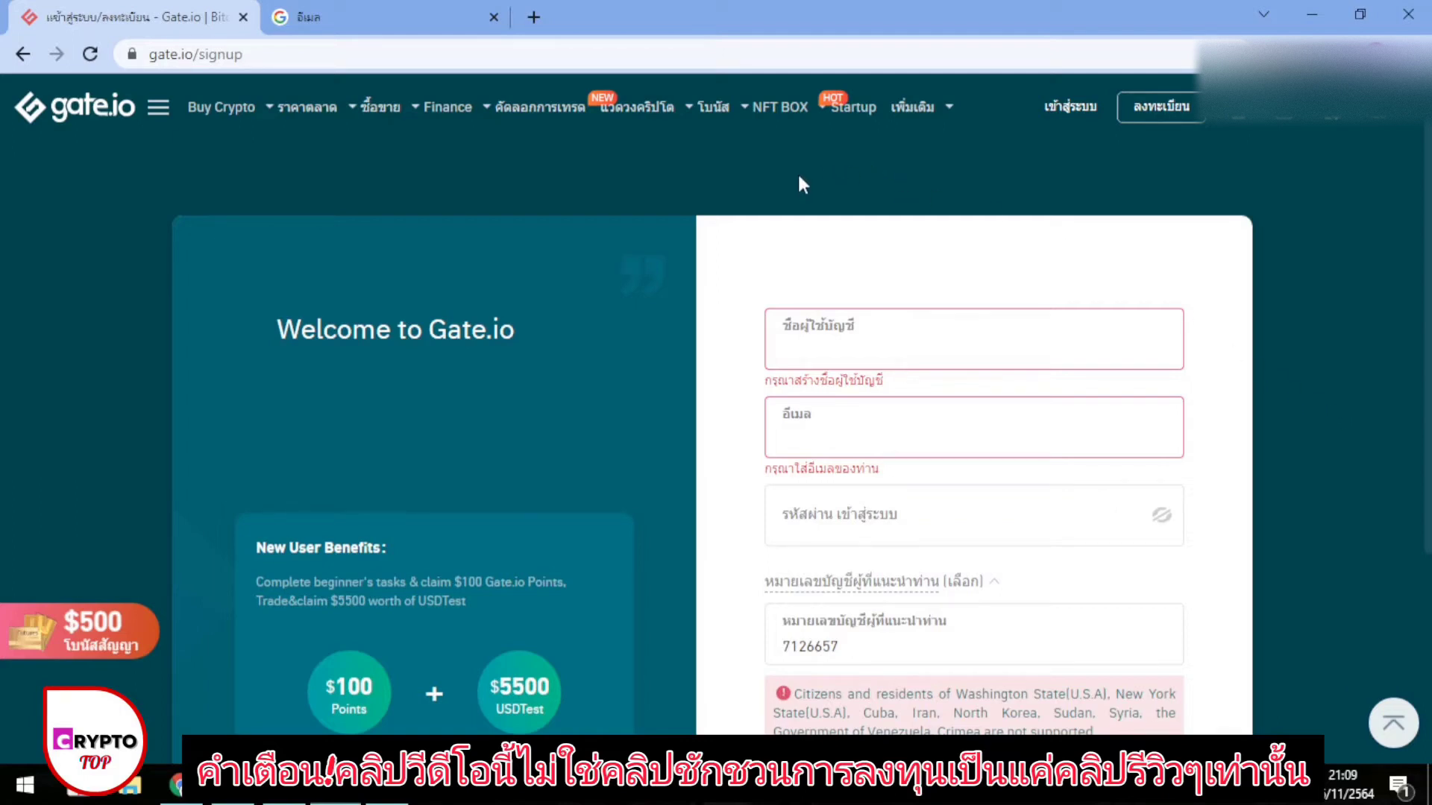
- Scroll the signup form down and back up to check the terms agreement section
scroll(809, 175, down, 1)
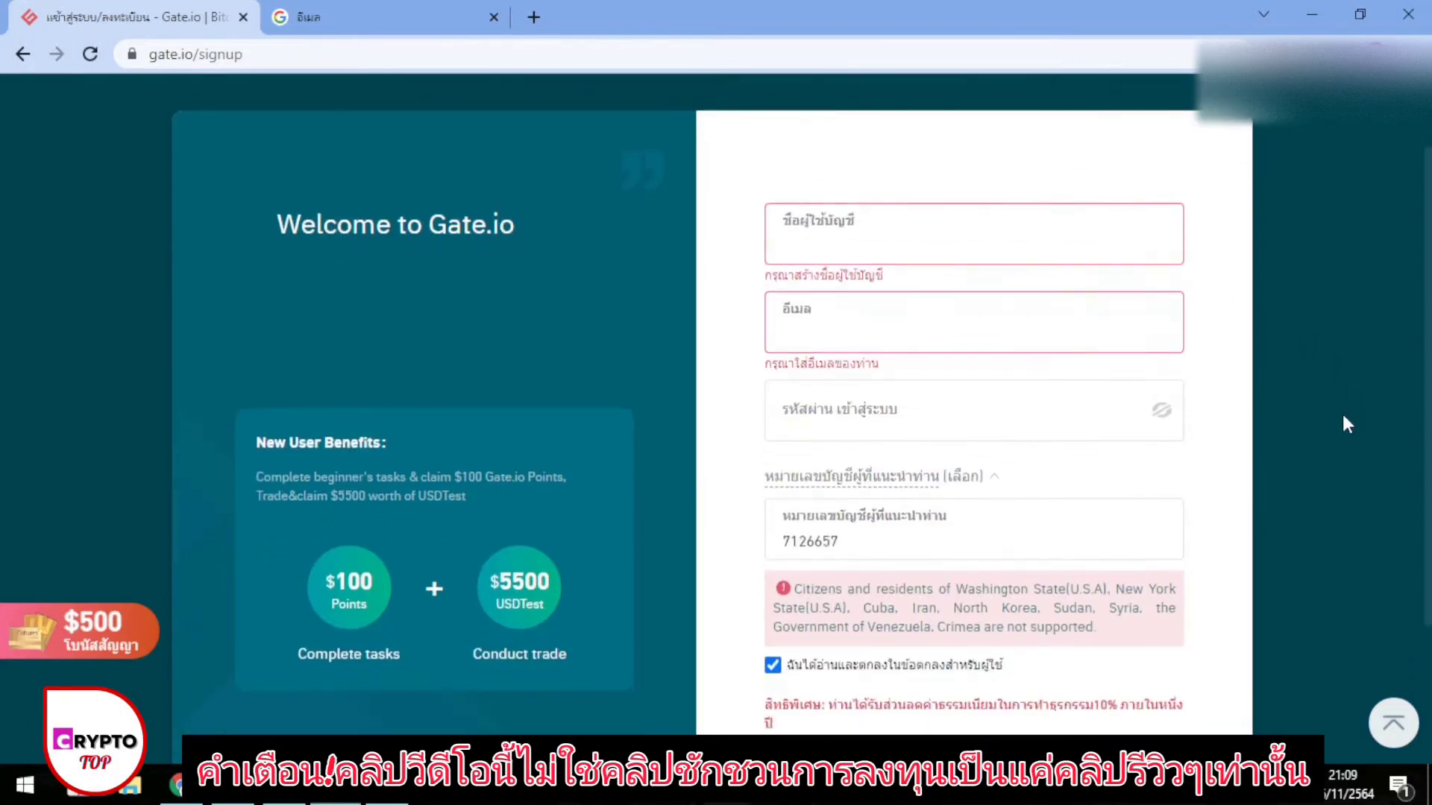
scroll(1347, 424, up, 1)
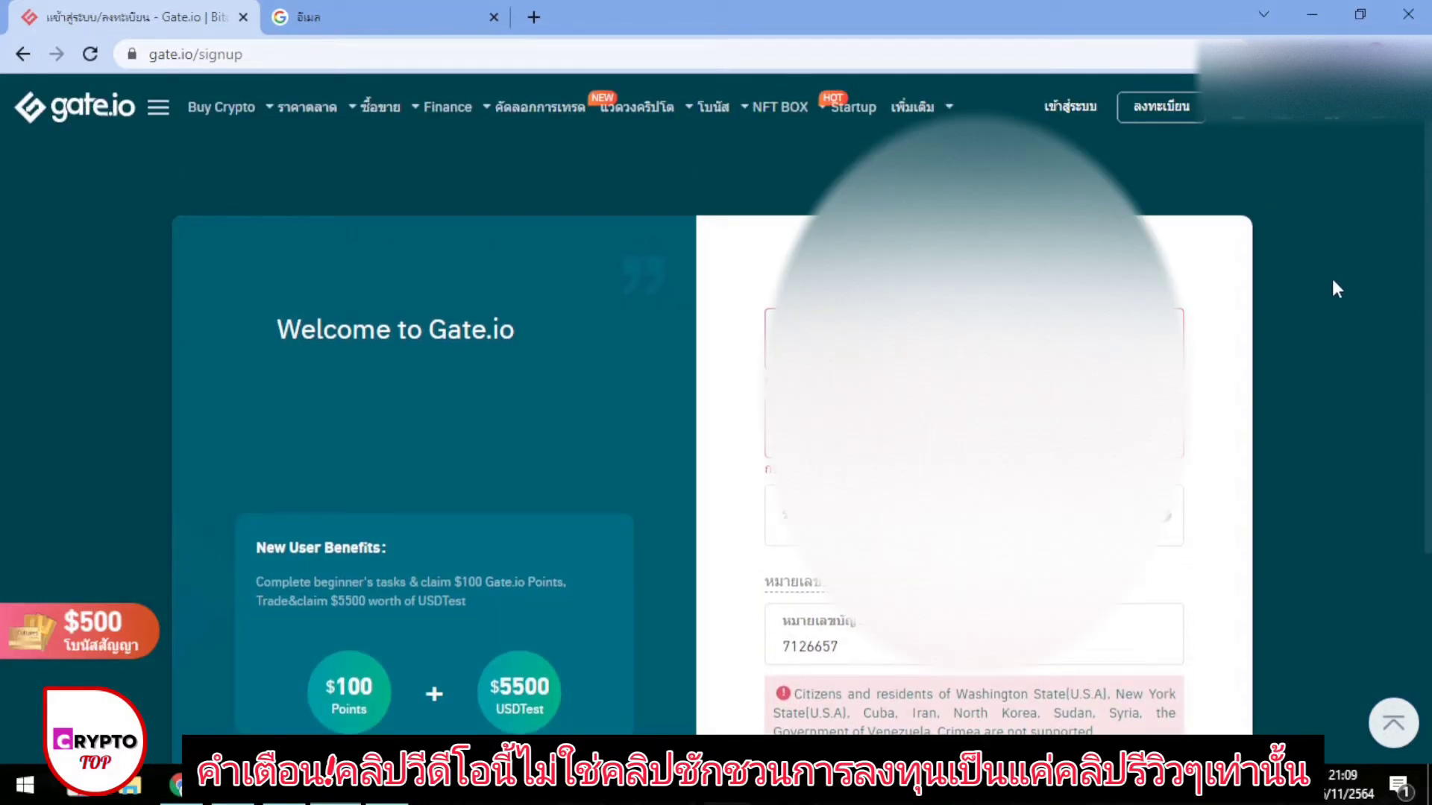
scroll(1327, 273, down, 1)
scroll(1316, 336, up, 1)
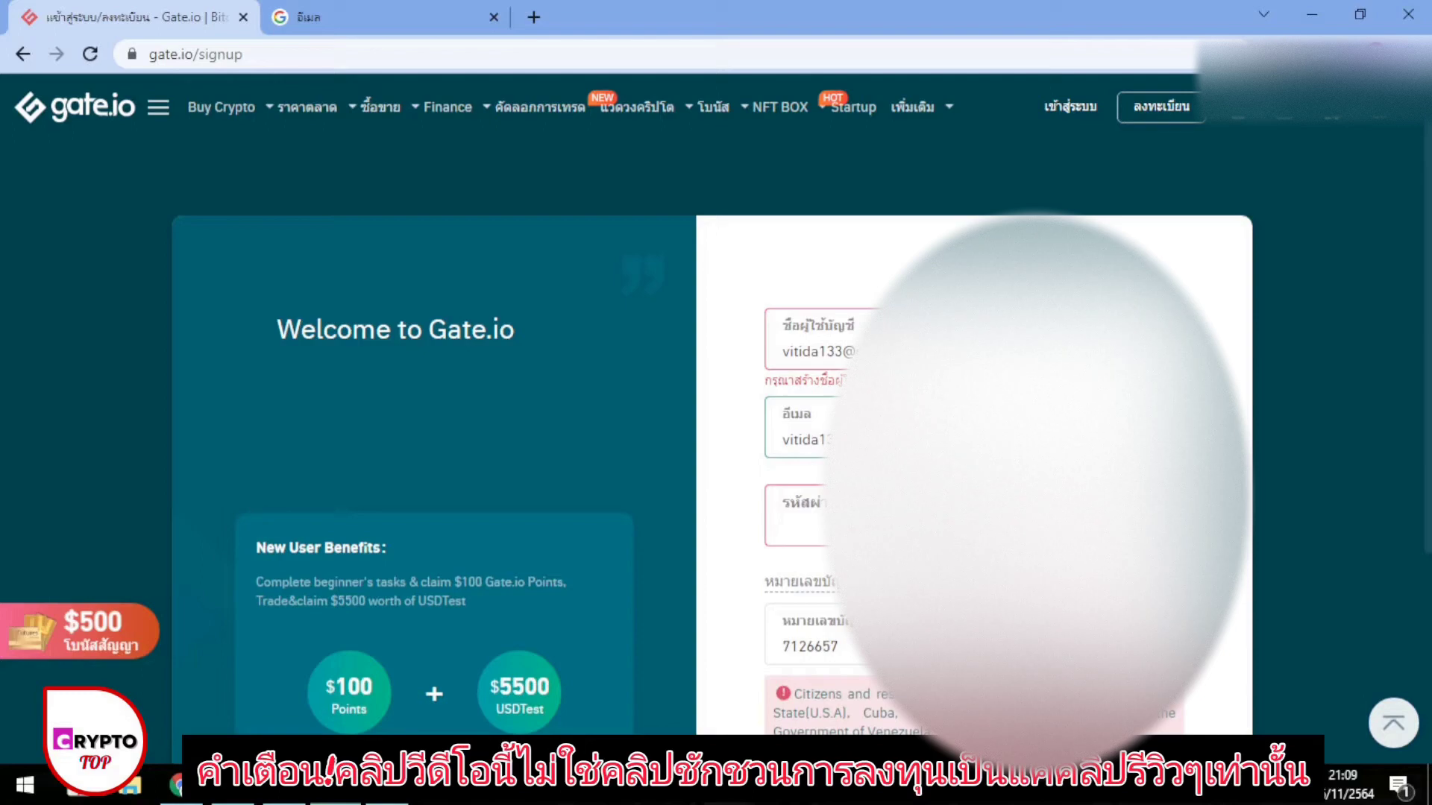
- Trim the e-mail domain from the username, enter the account password and scroll to the agreement
key(BackSpace)
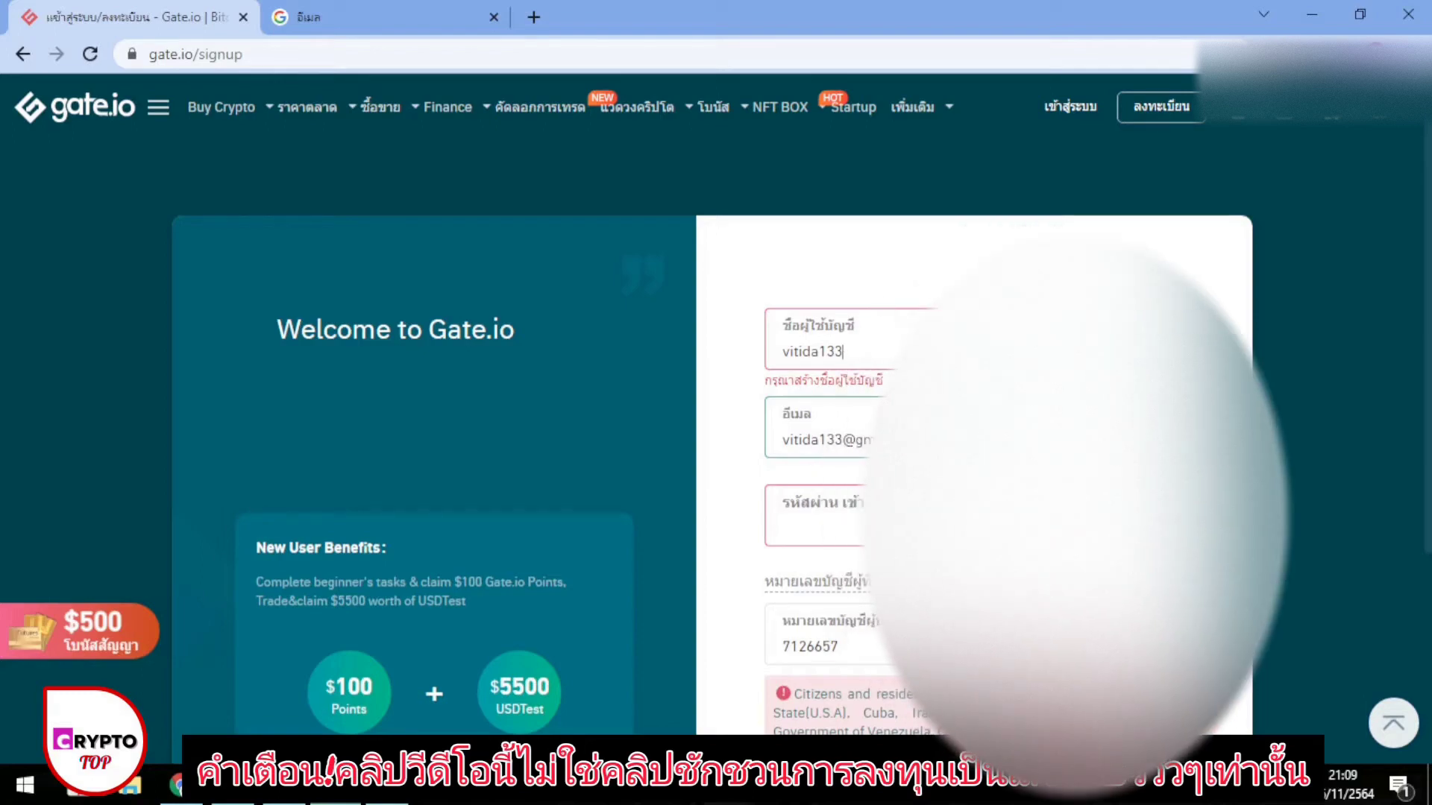
click(825, 515)
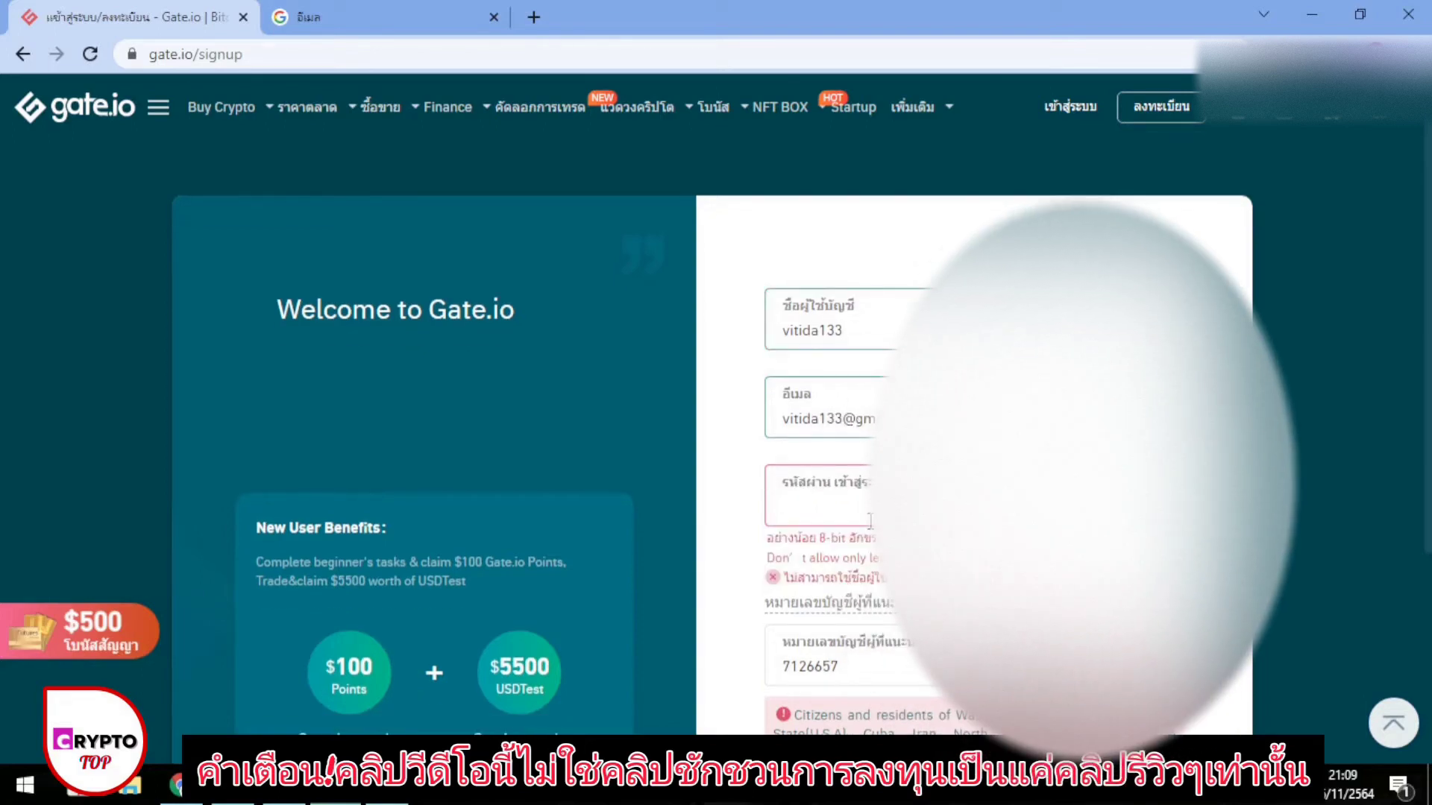
click(826, 514)
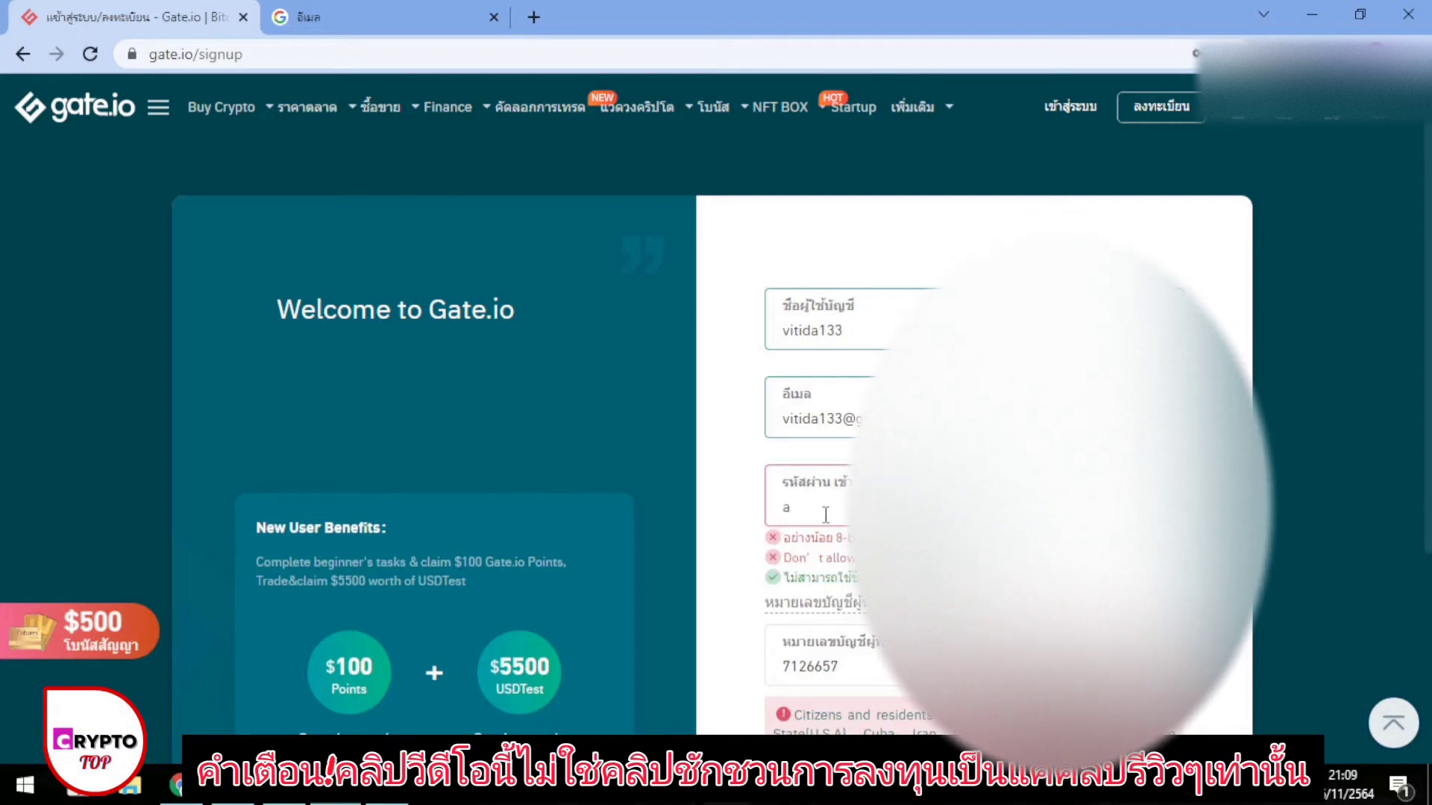
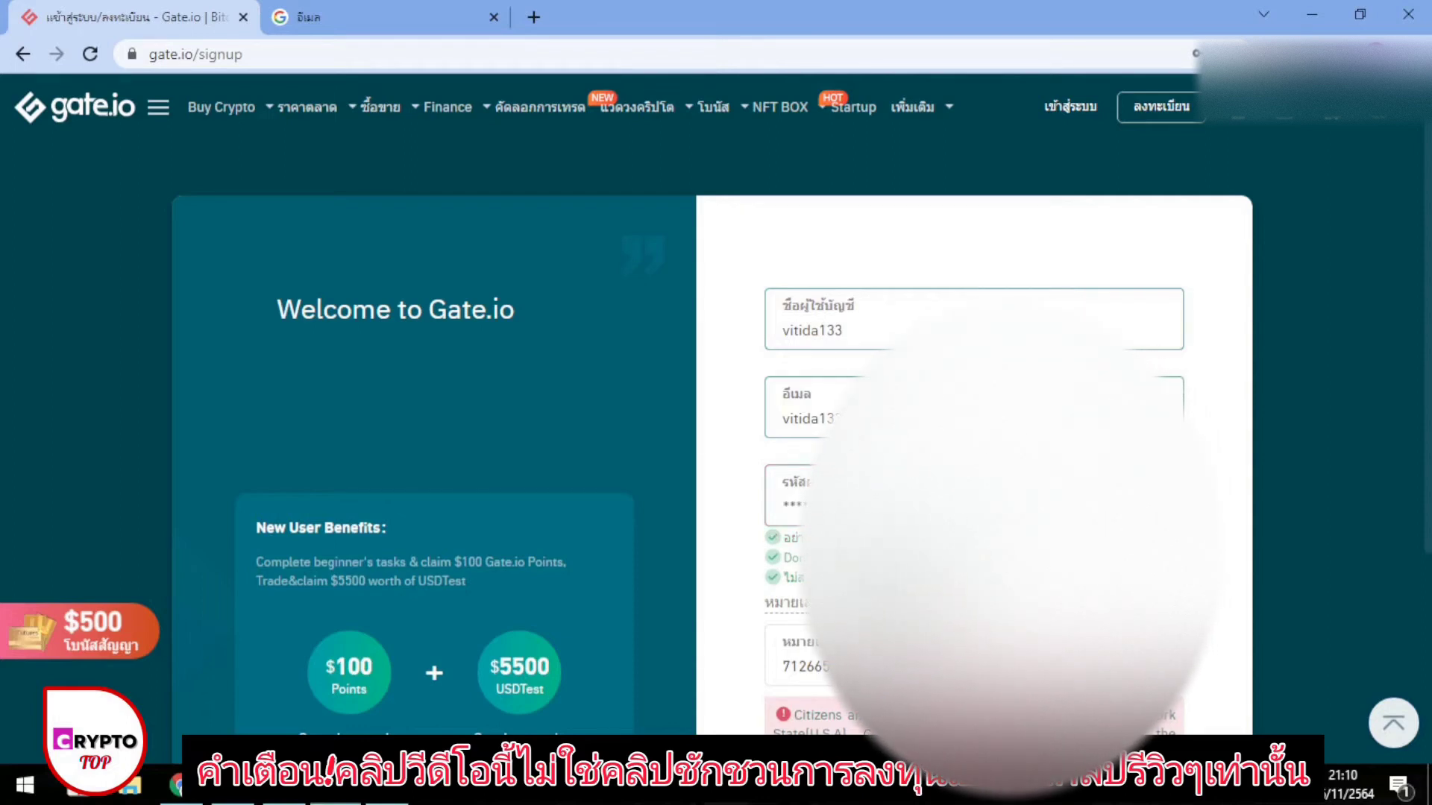
scroll(716, 418, down, 3)
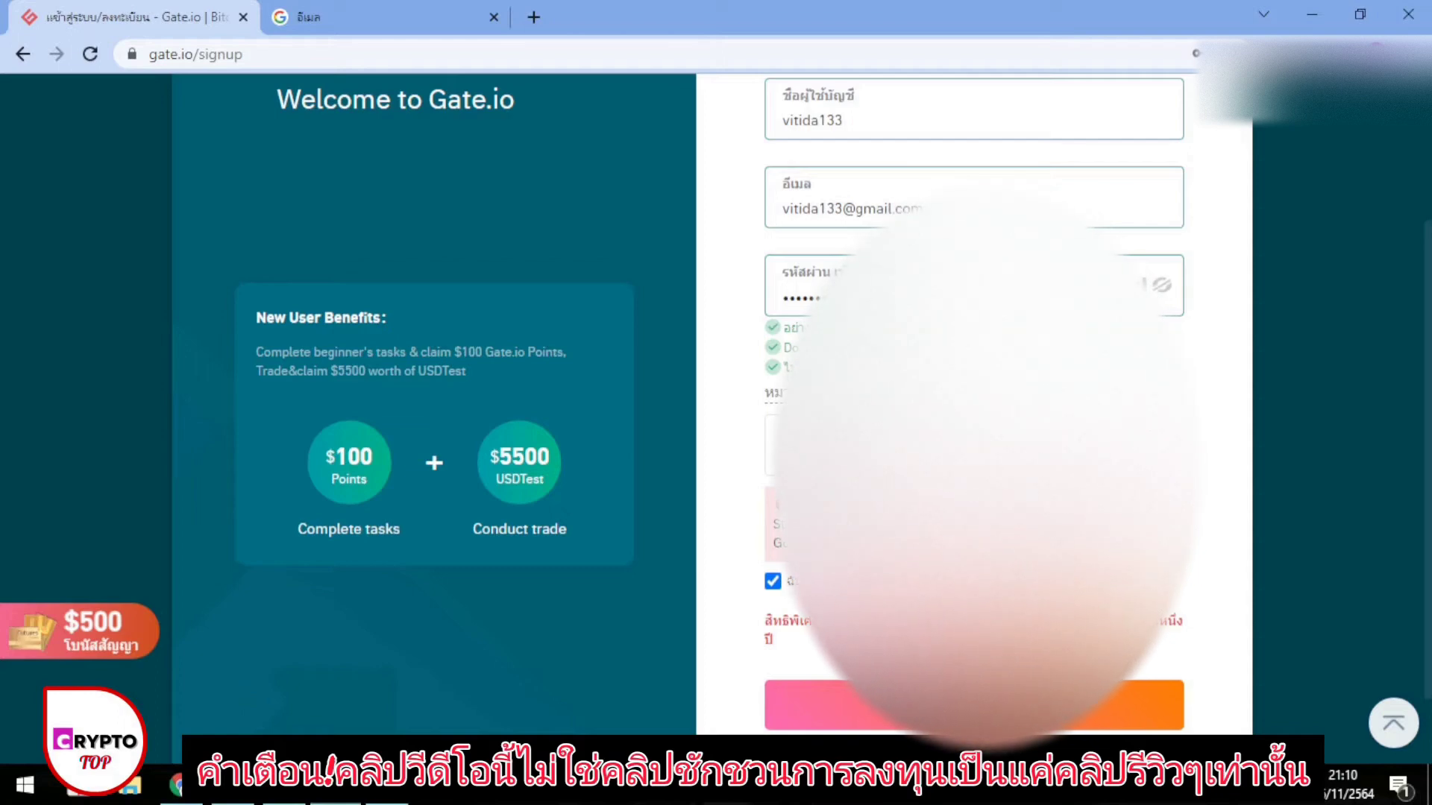
scroll(716, 403, down, 1)
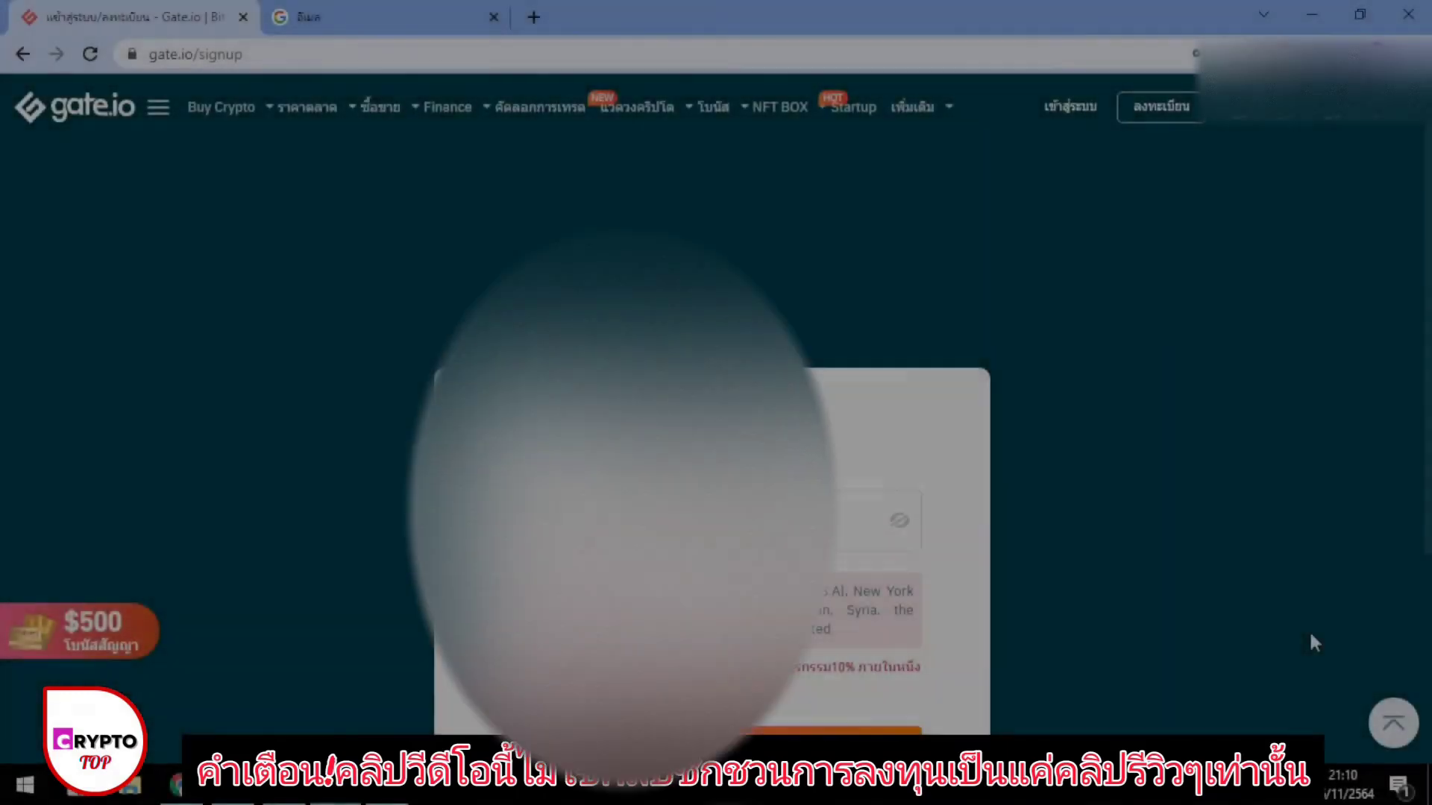
- Paste the fund password into its field and submit the registration
scroll(1123, 484, down, 3)
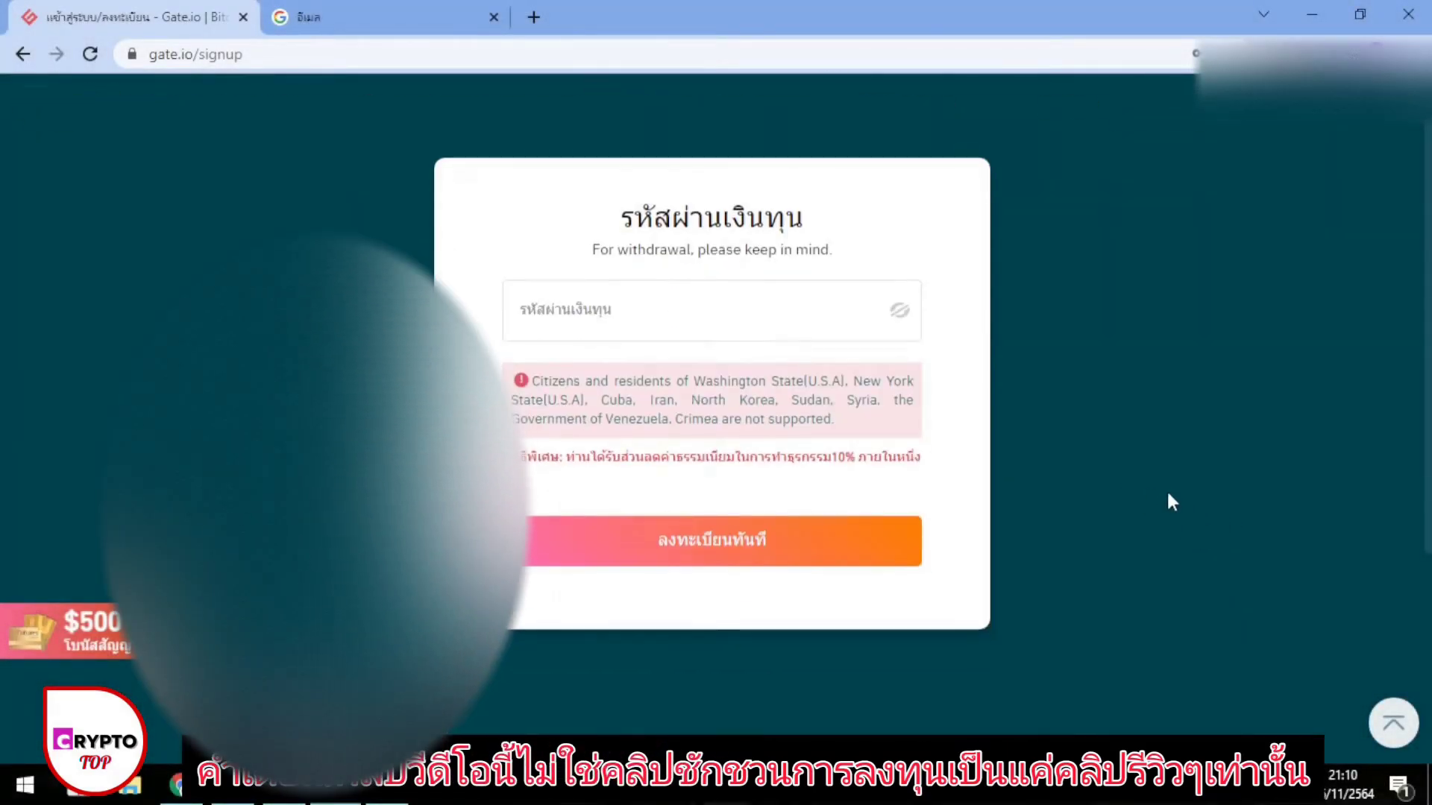
click(586, 308)
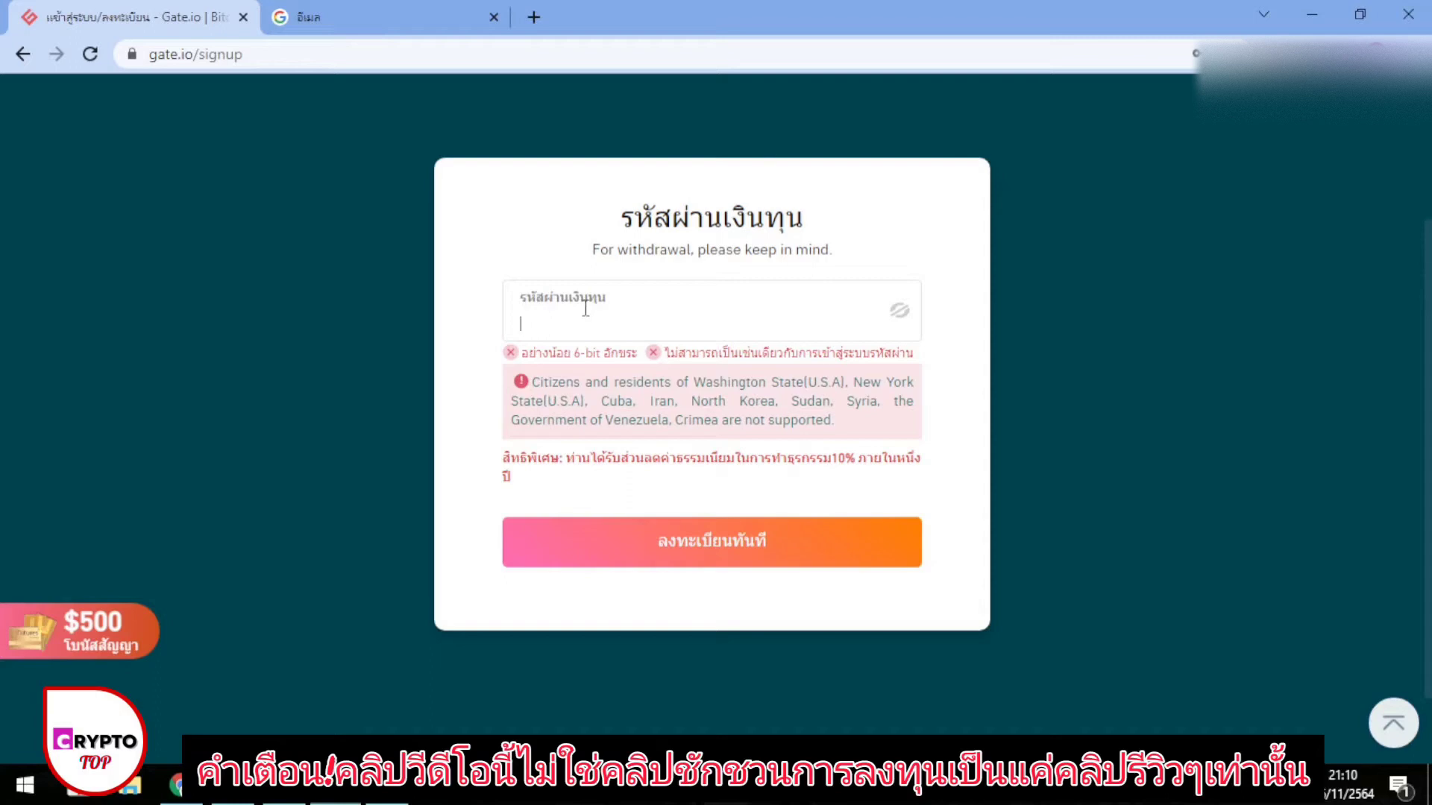
click(565, 325)
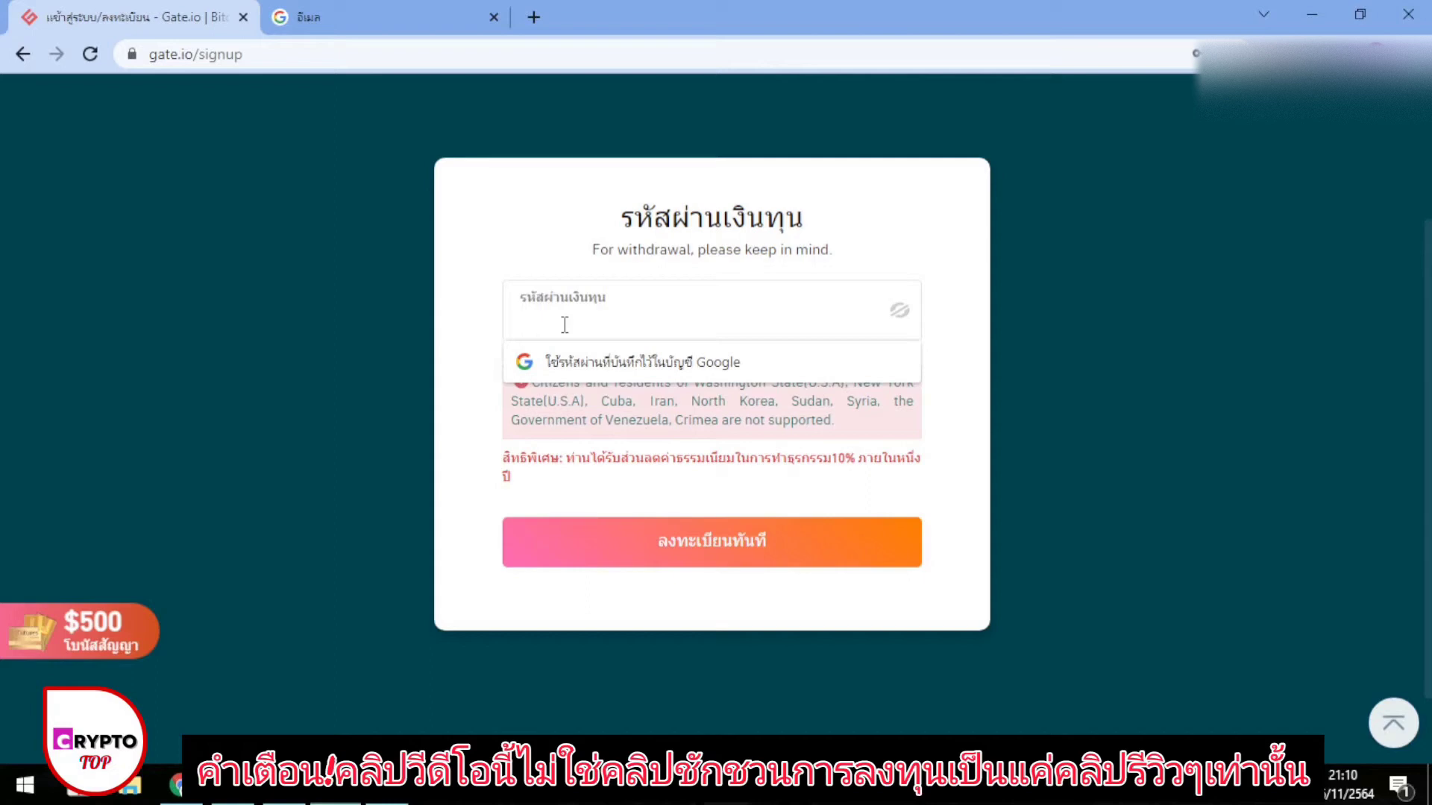
key(ctrl+v)
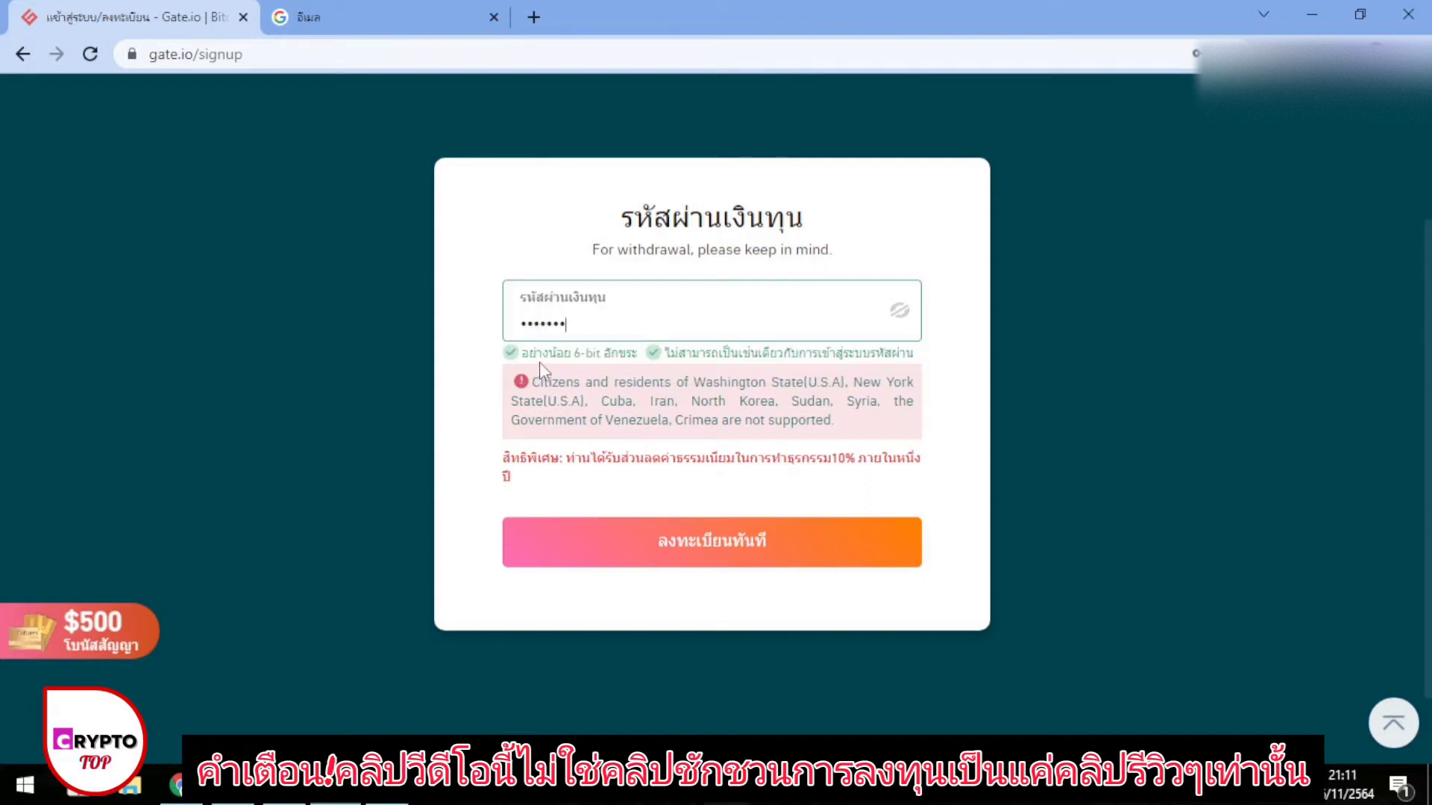
click(722, 554)
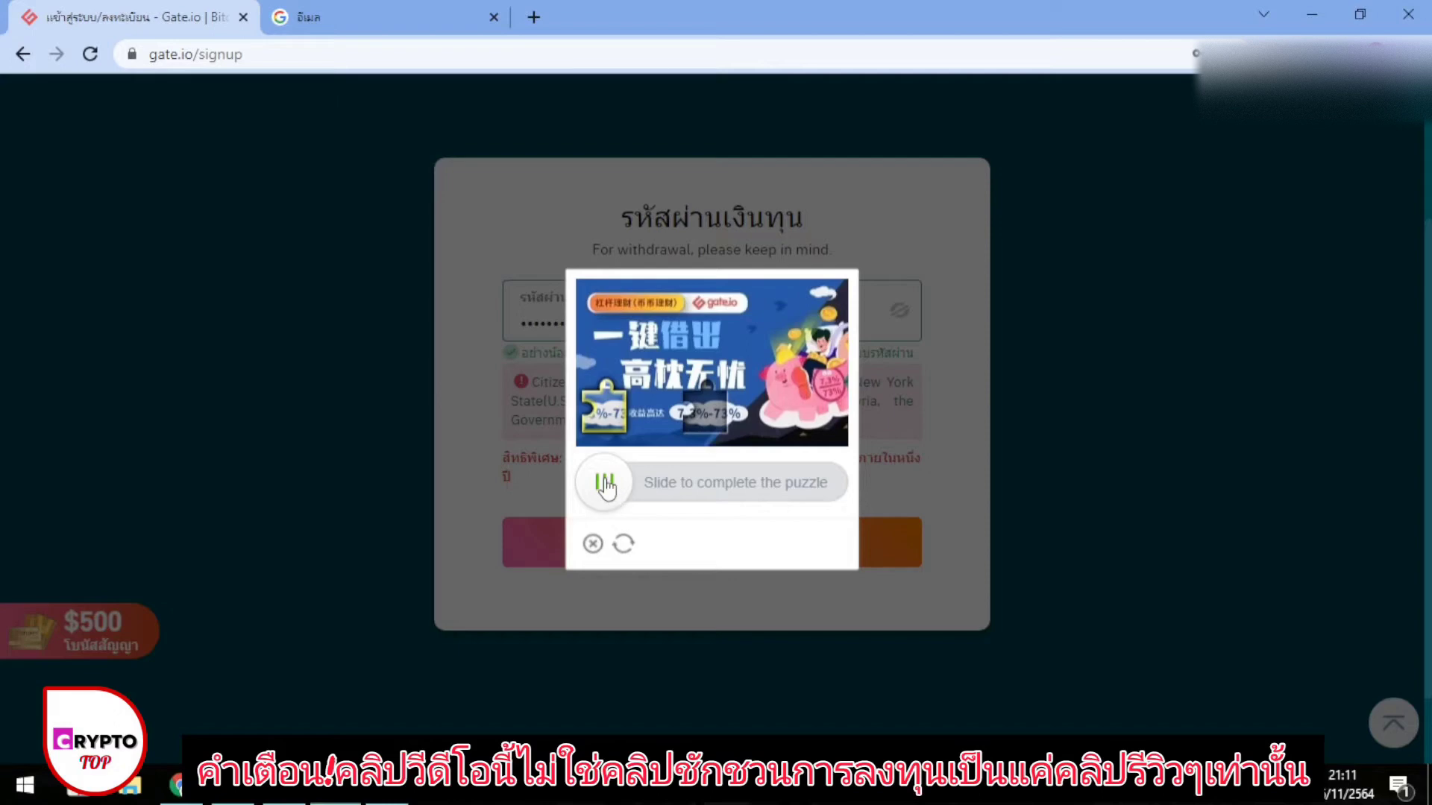
- Drag the slider to fit the puzzle piece and pass the verification
drag(601, 481, 707, 472)
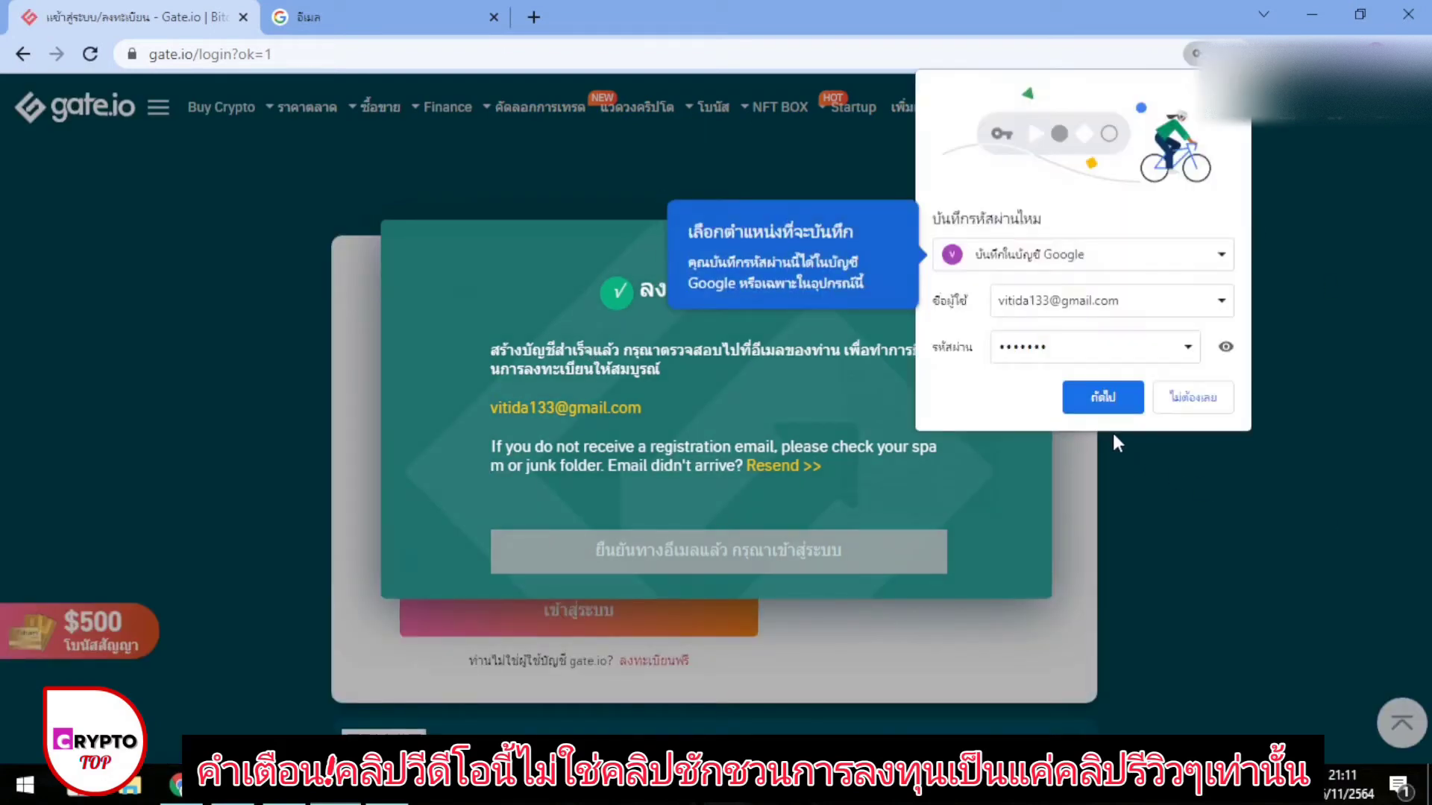
- Dismiss Chrome's and Google's password-saving prompts, then go to the mailbox to confirm registration
click(1110, 396)
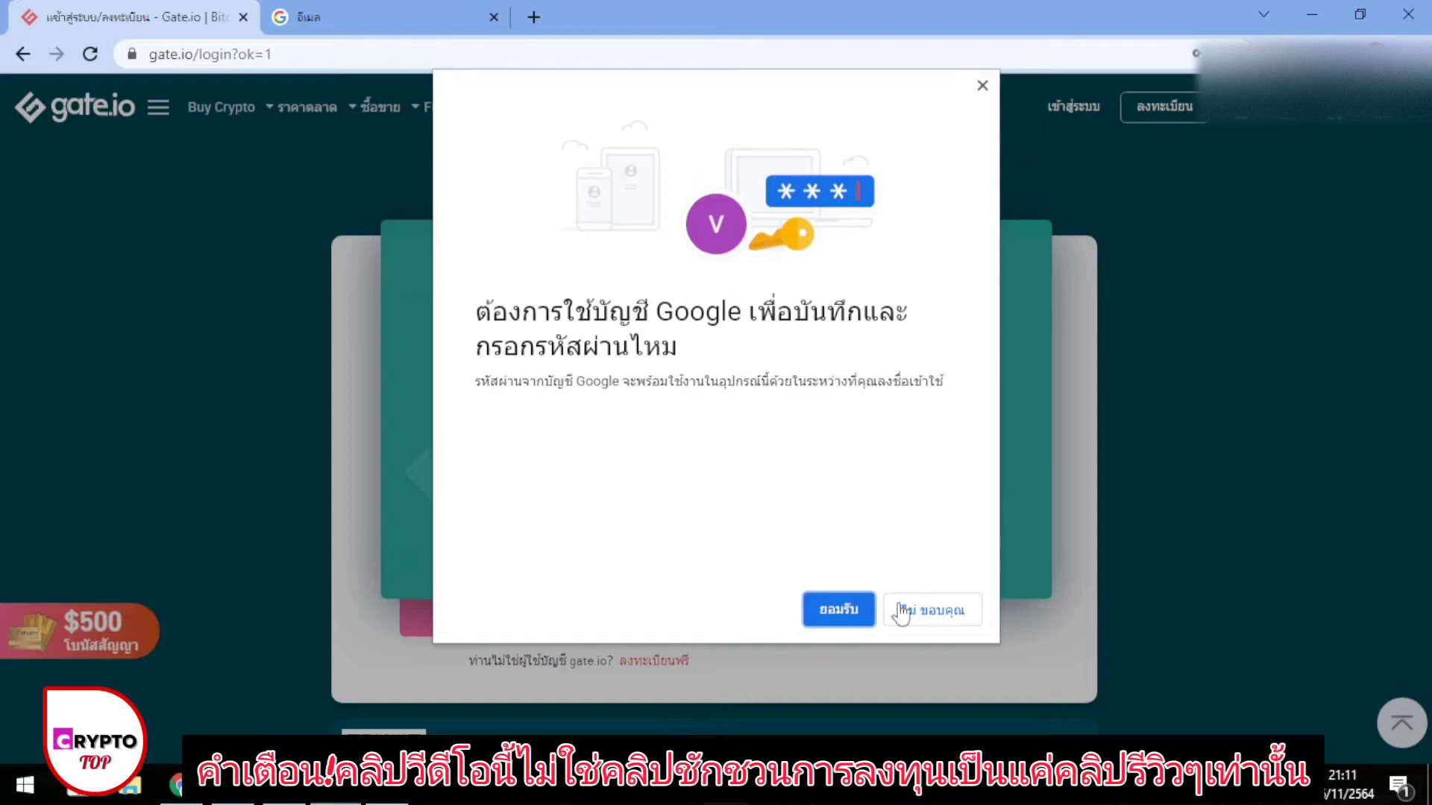
click(838, 610)
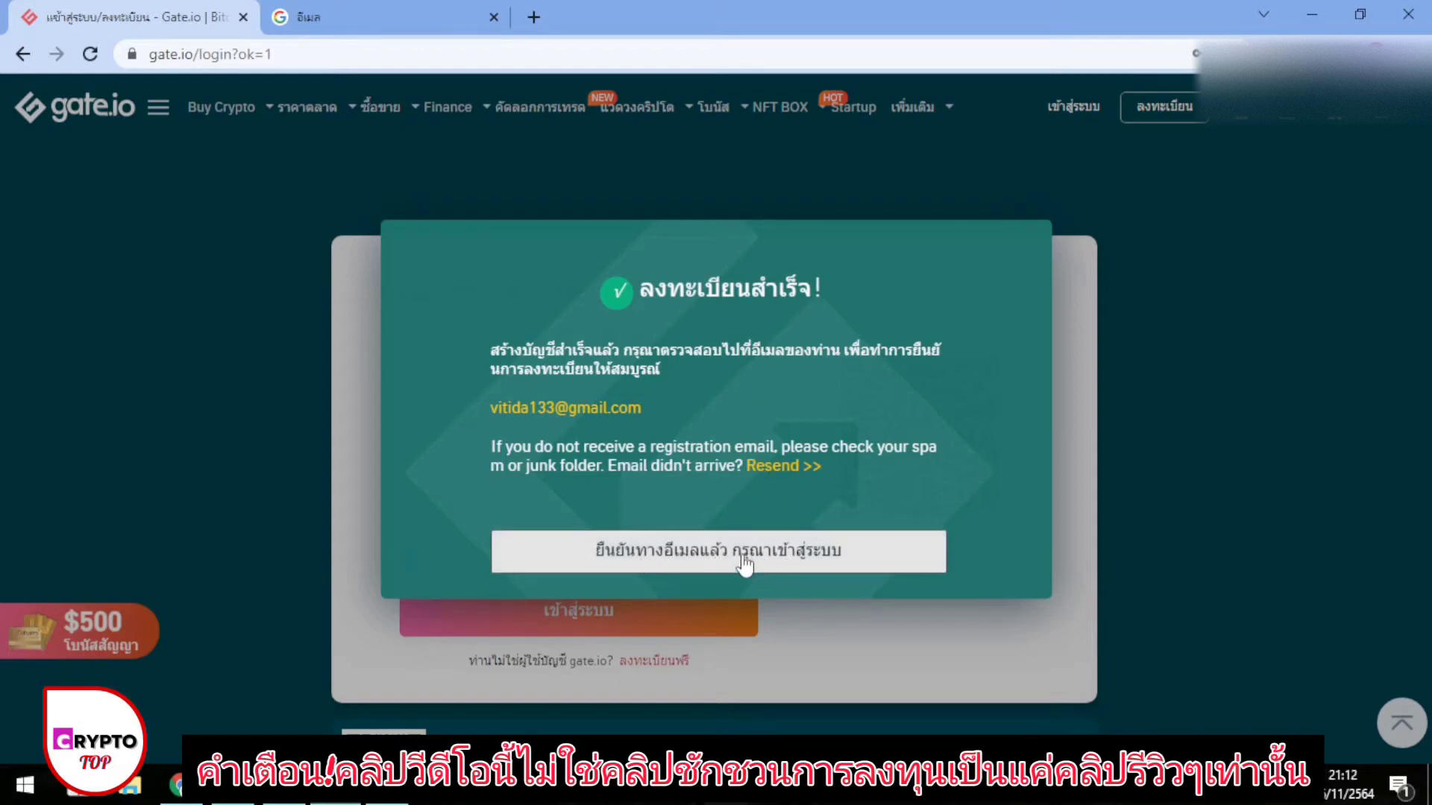
click(720, 559)
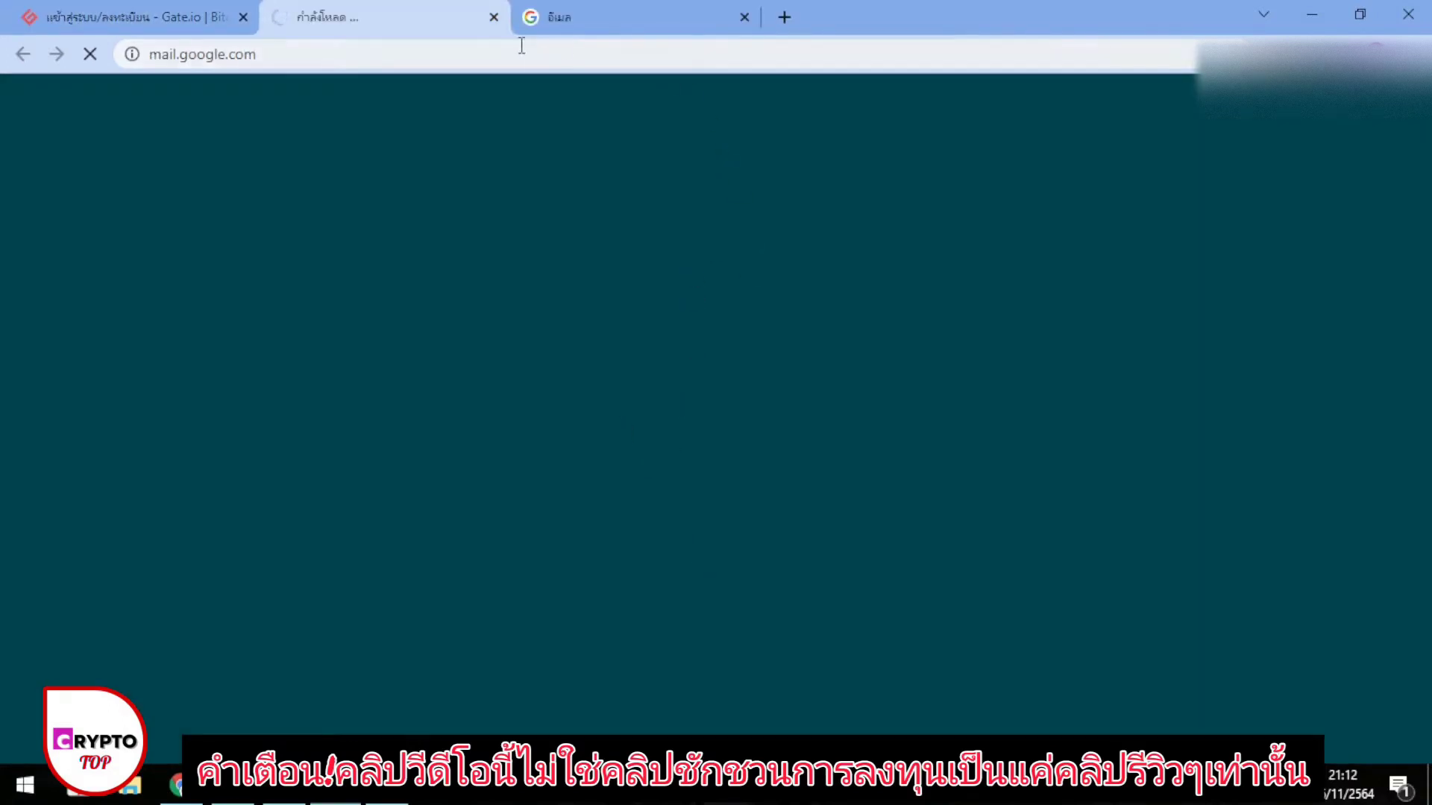
- Open Gmail from the Google apps menu, open Gateio's activation e-mail and follow its link
click(607, 28)
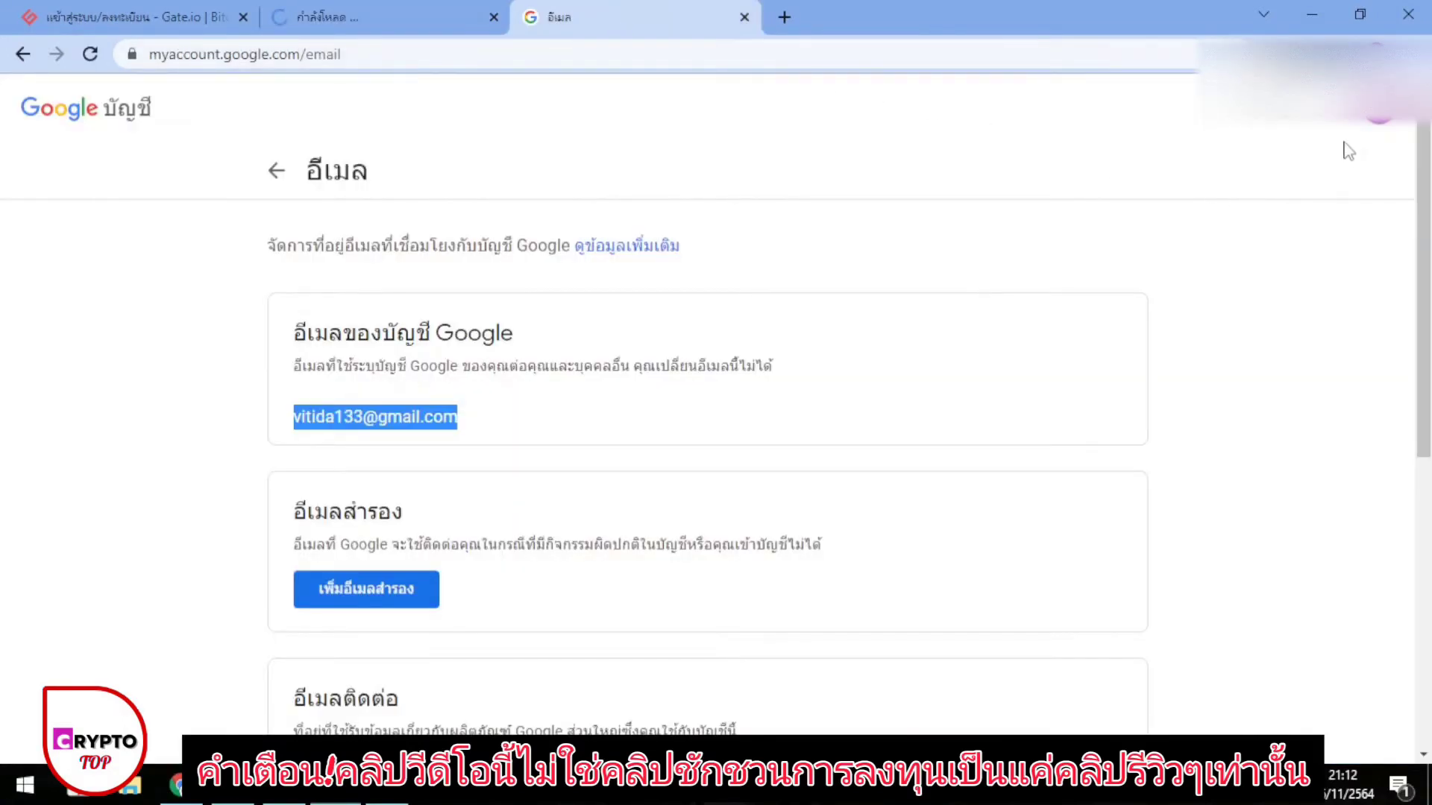
click(1329, 118)
click(1340, 295)
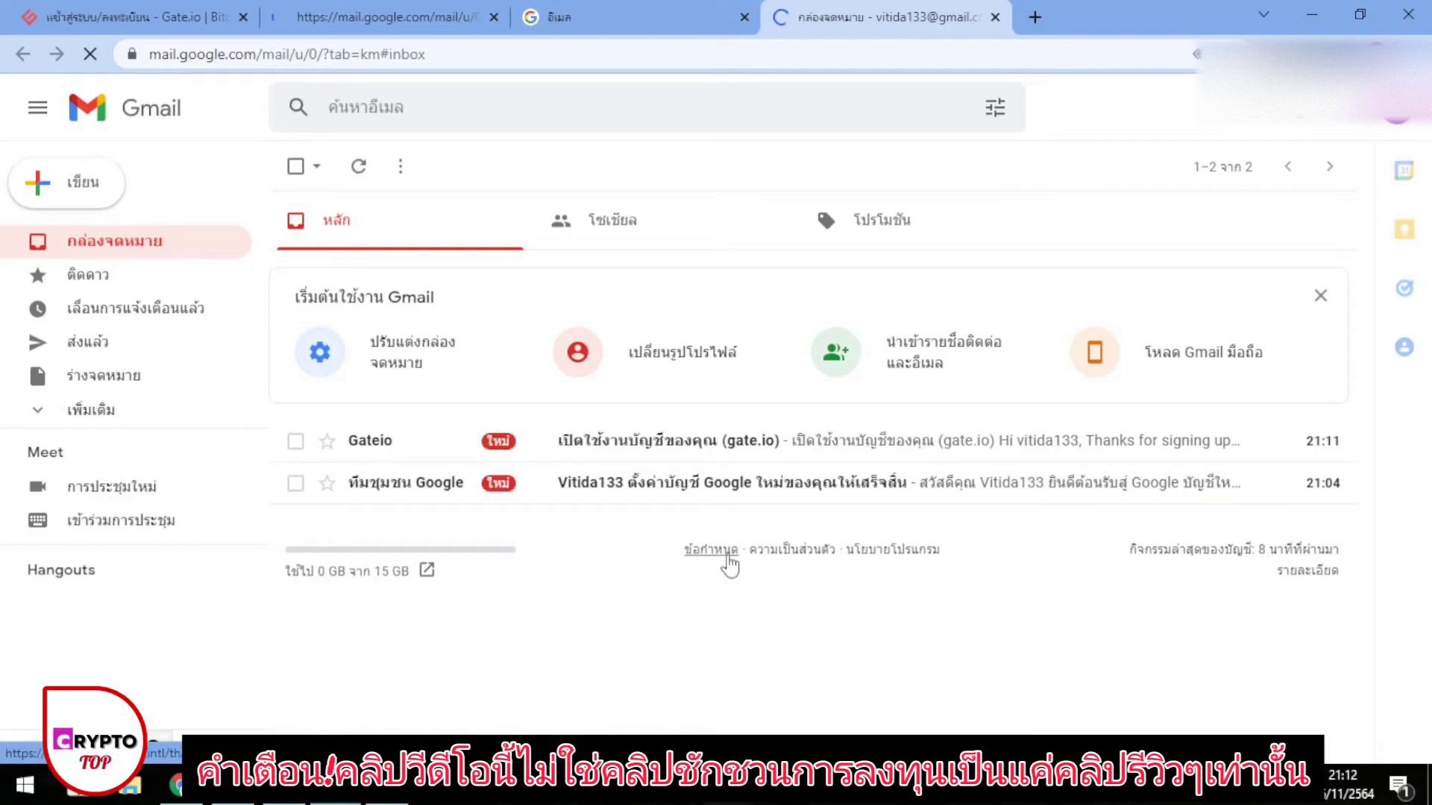
click(675, 447)
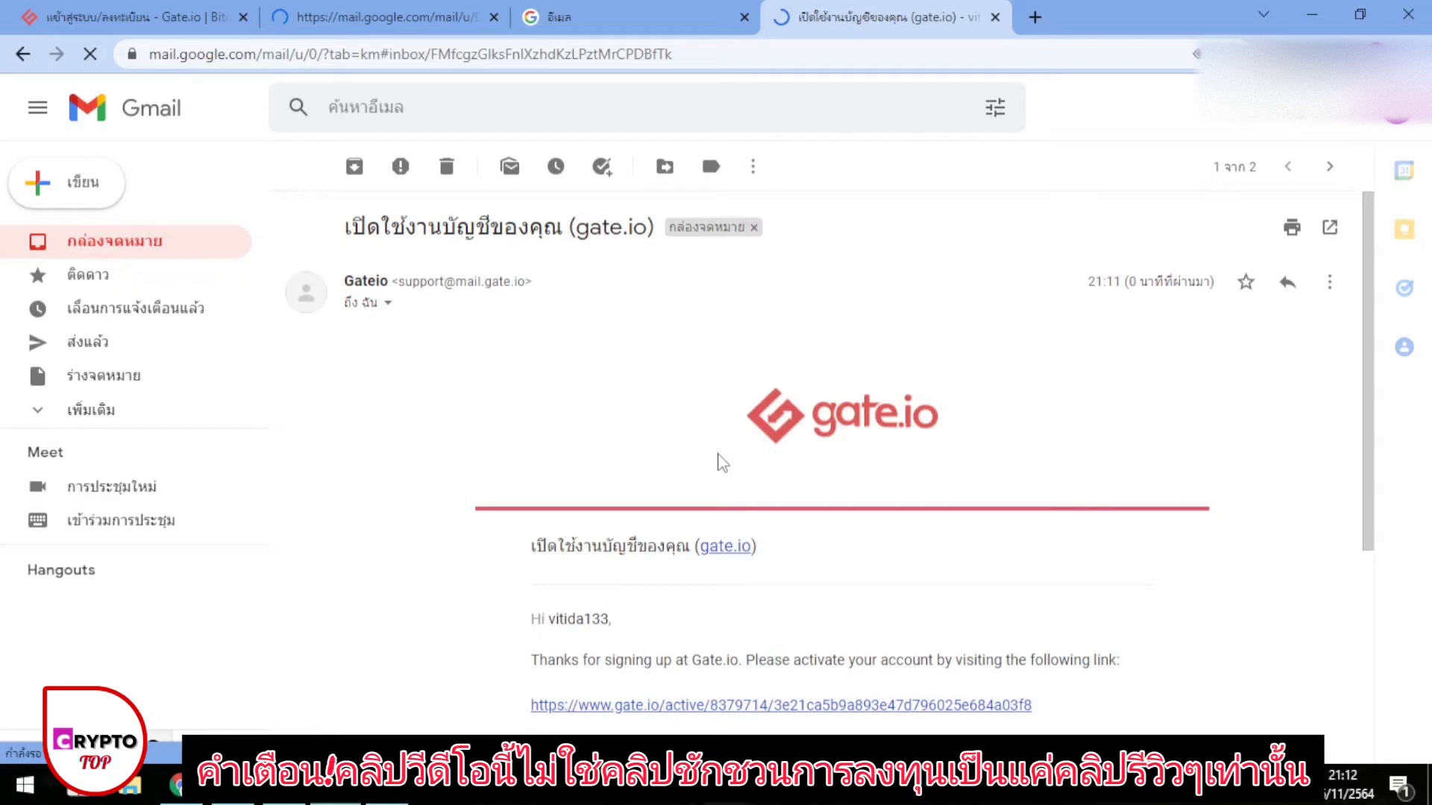
scroll(895, 522, down, 4)
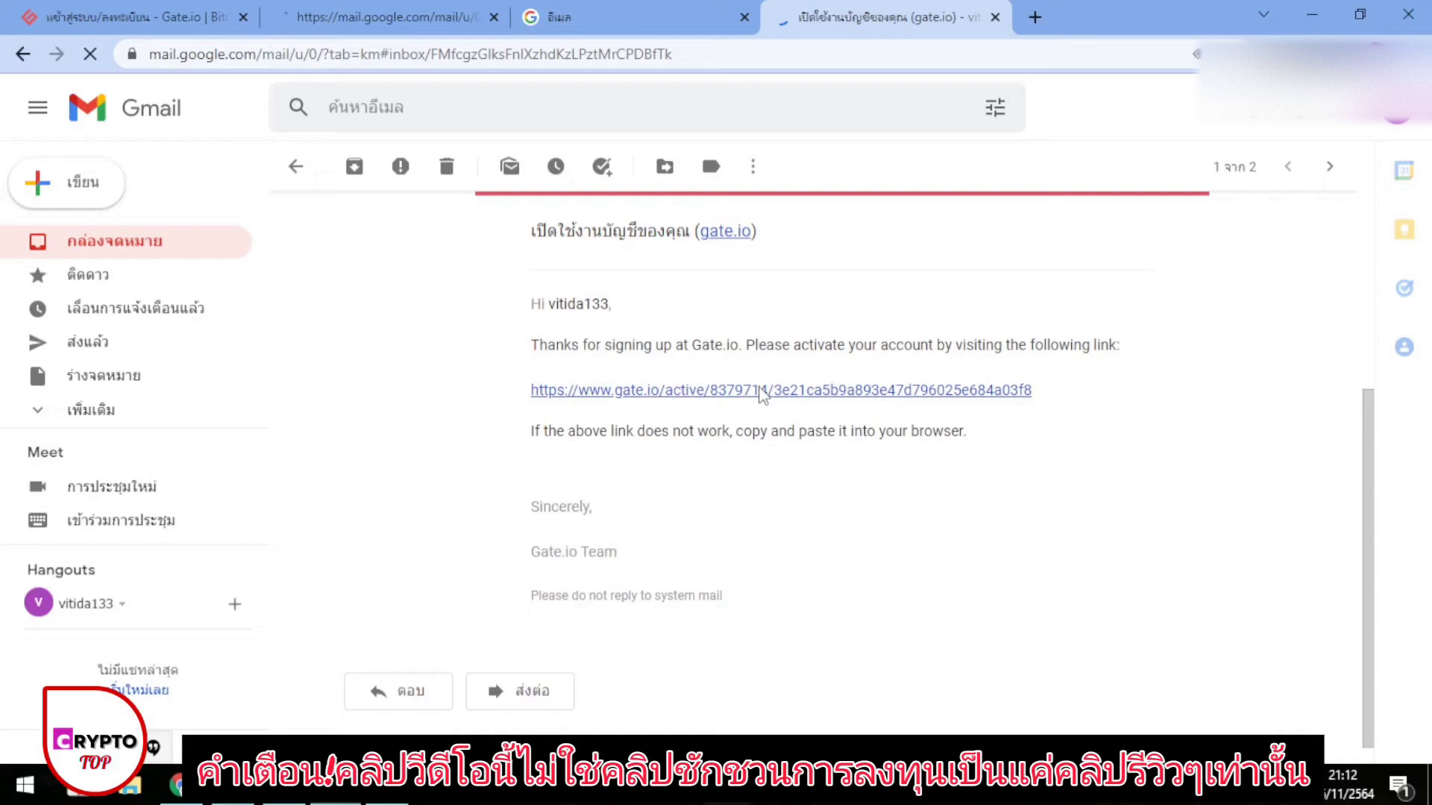
click(761, 391)
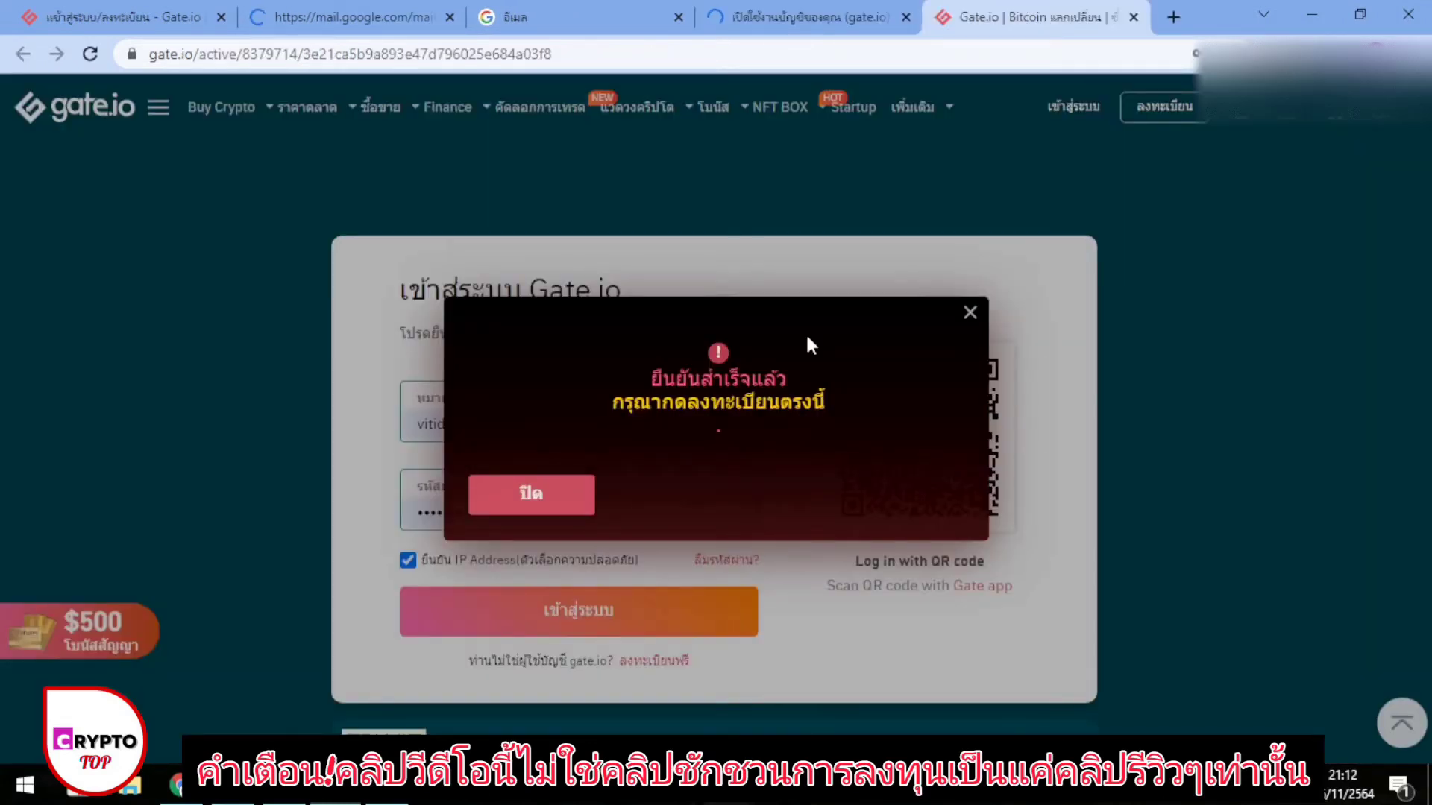
- Dismiss the activation success message and log in to the new Gate.io account
click(532, 489)
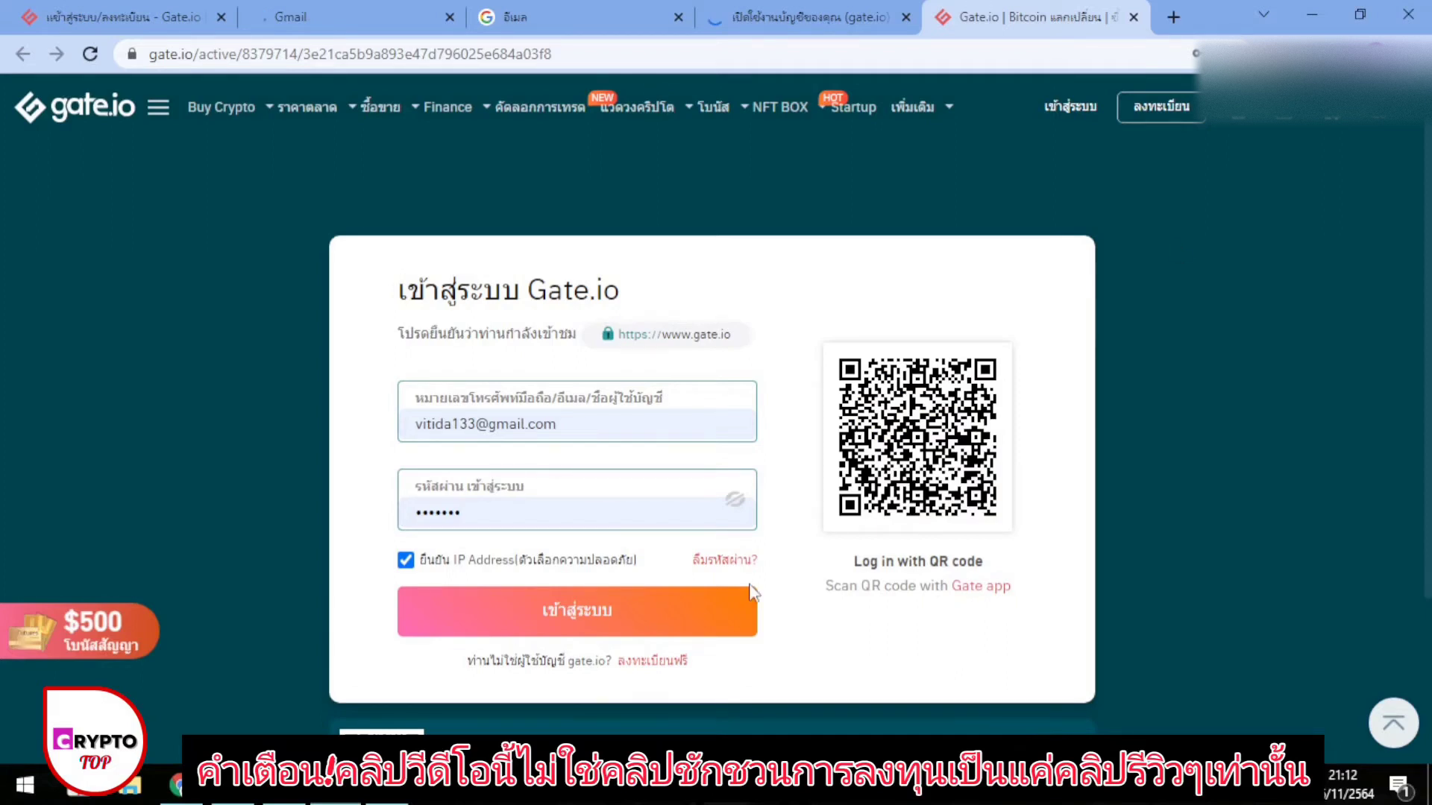
click(575, 619)
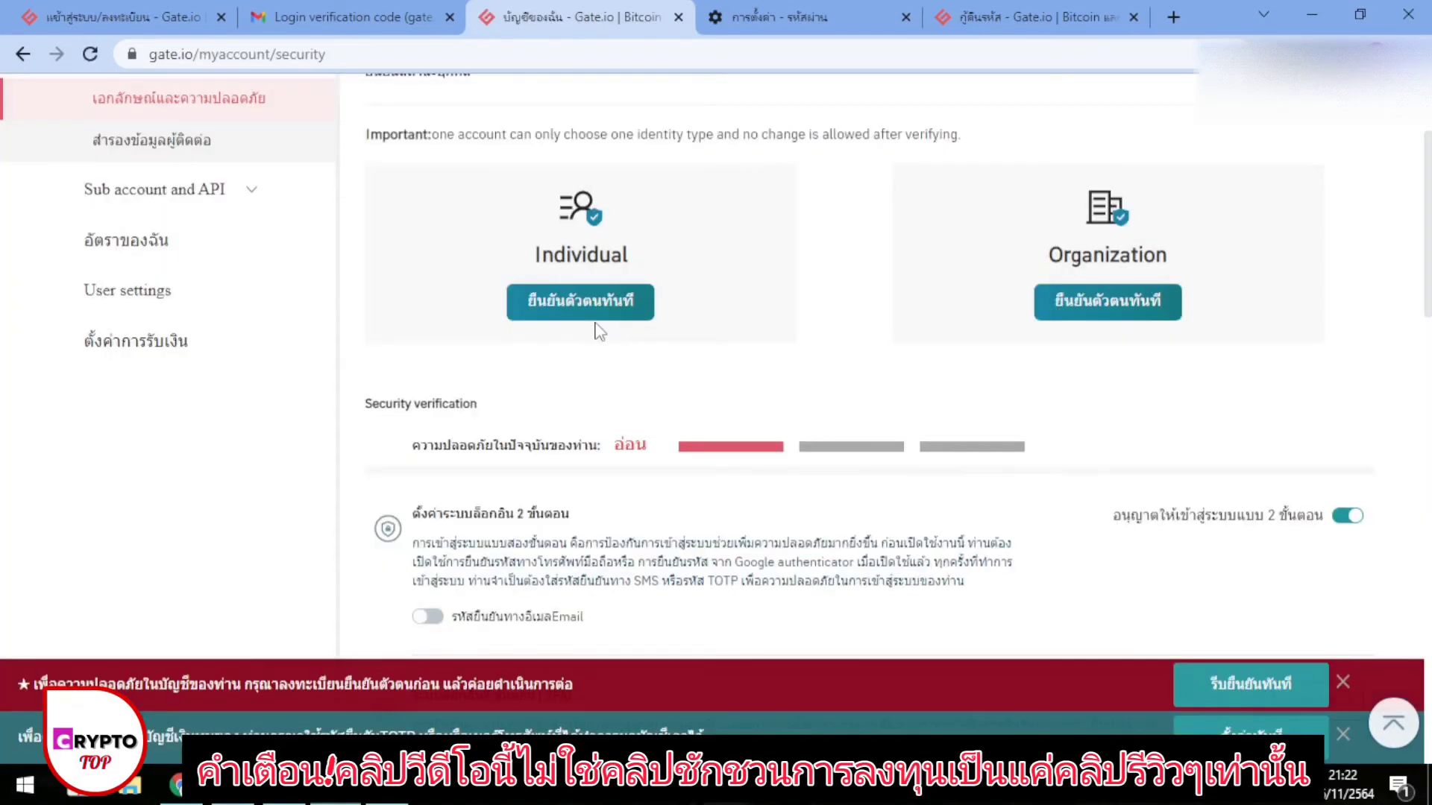
scroll(629, 405, down, 4)
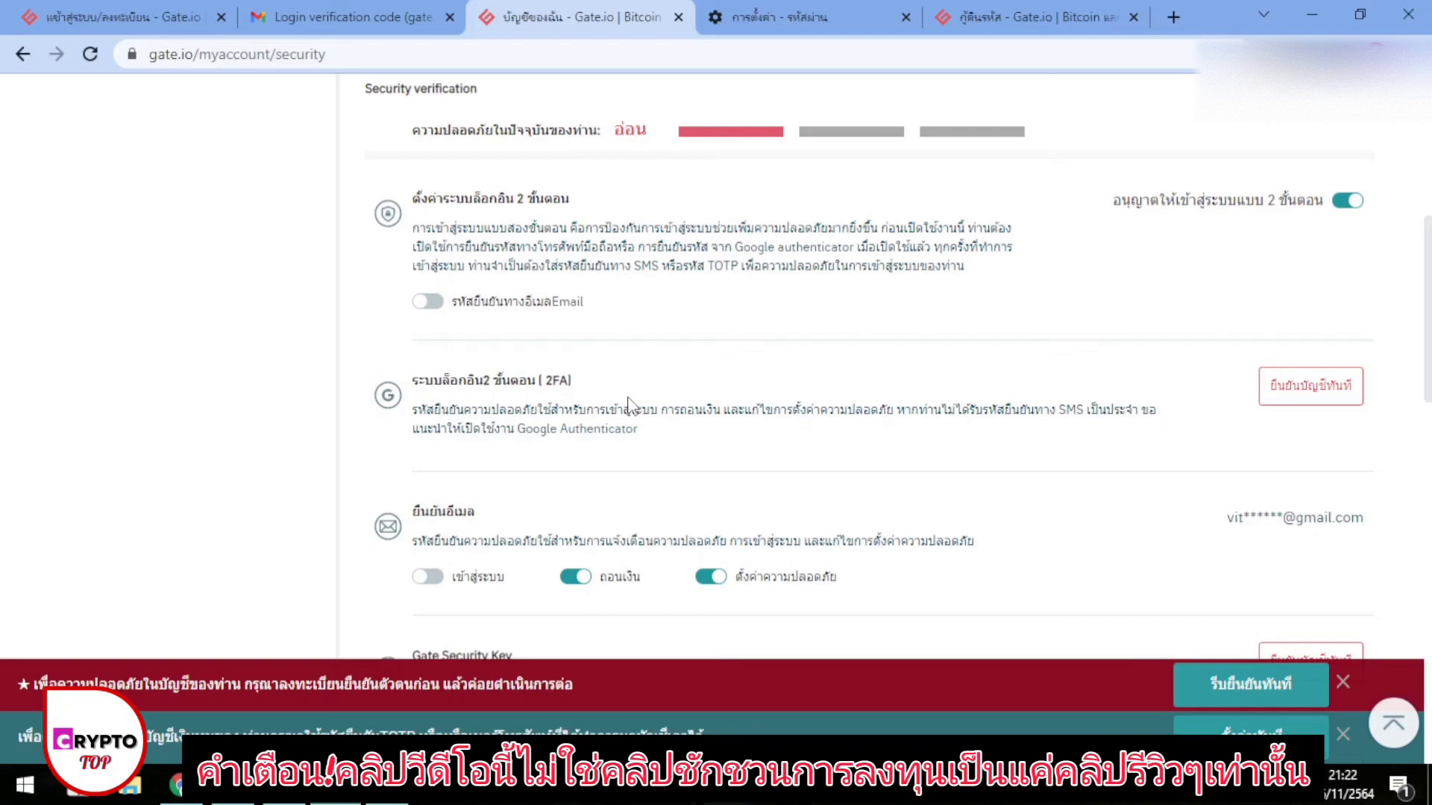